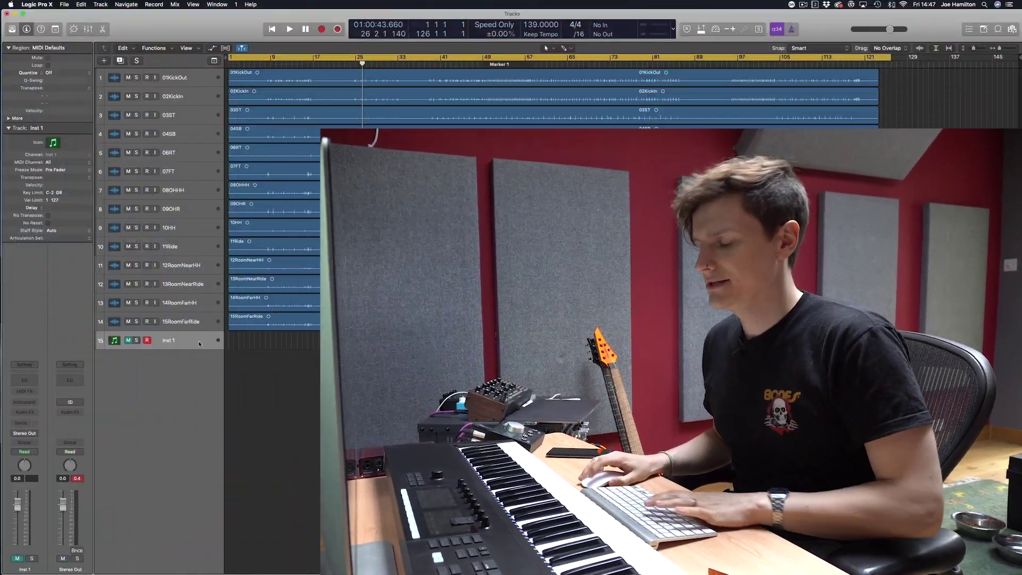
pyautogui.press('super+BackSpace')
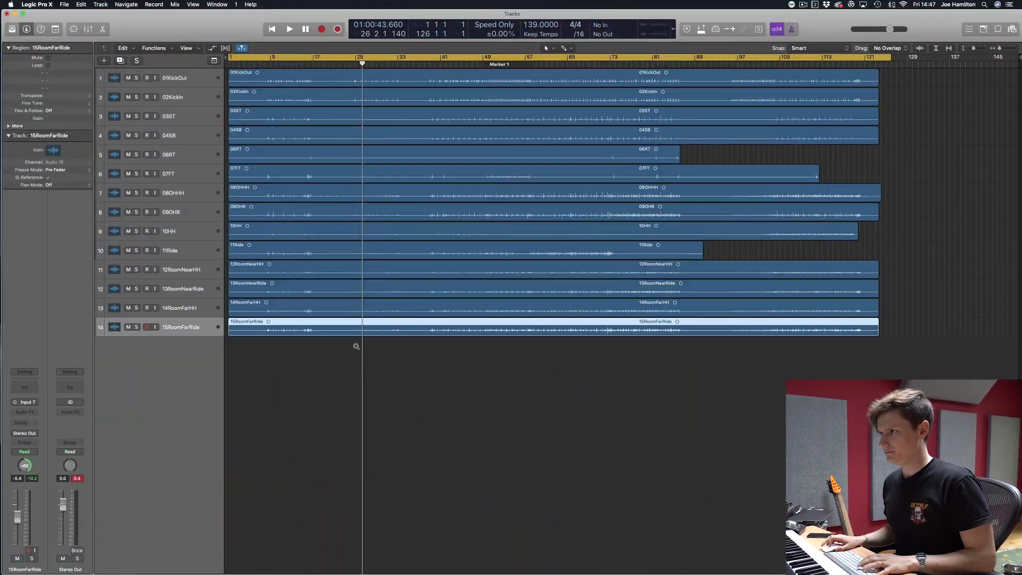
pyautogui.scroll(3, 356, 348)
pyautogui.press('super+Down')
pyautogui.press('super+Right')
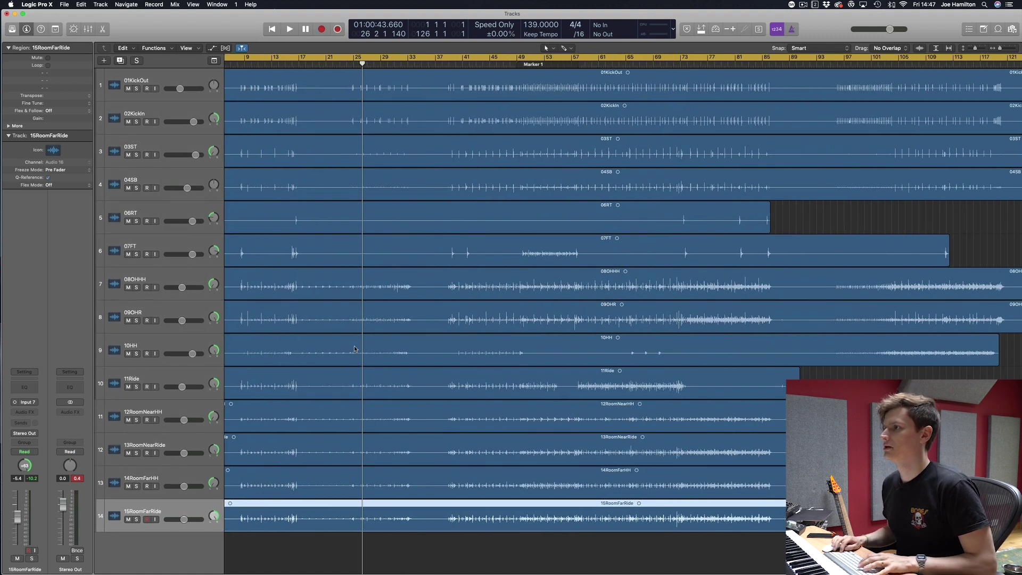
pyautogui.press('Return')
pyautogui.press('super+Left')
pyautogui.press('super+Left')
pyautogui.press('super+Left')
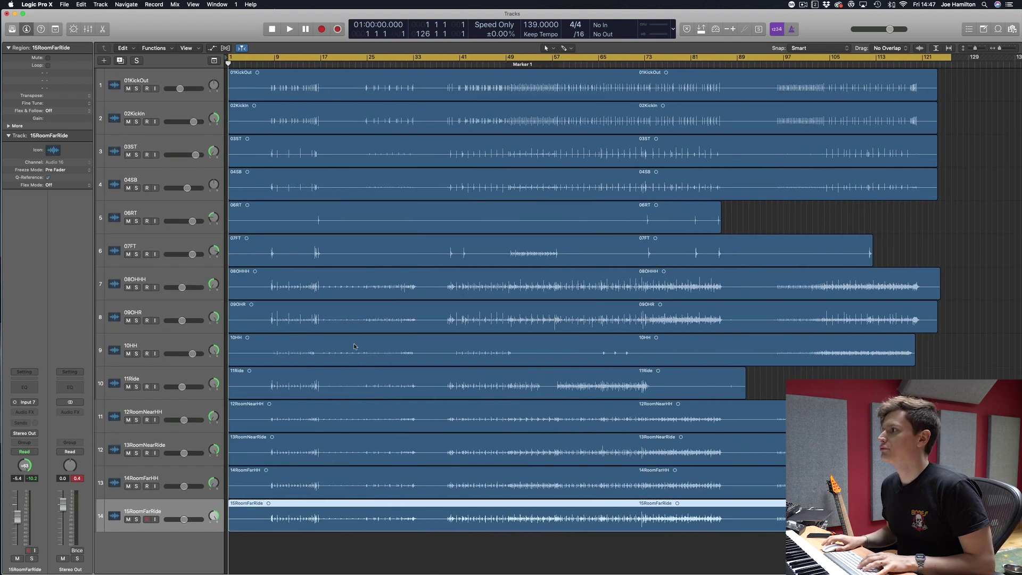
pyautogui.press('super+Right')
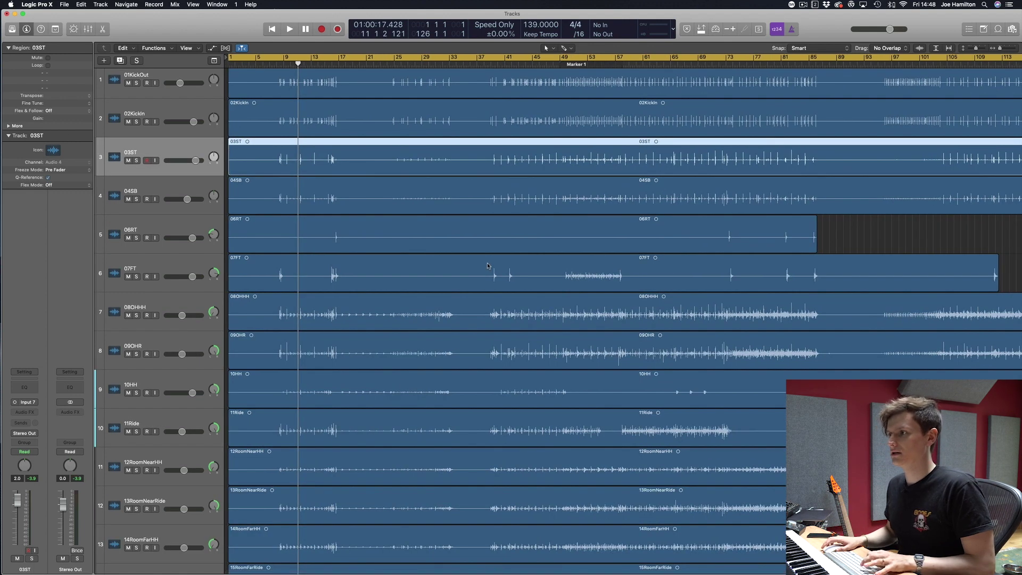
pyautogui.press('x')
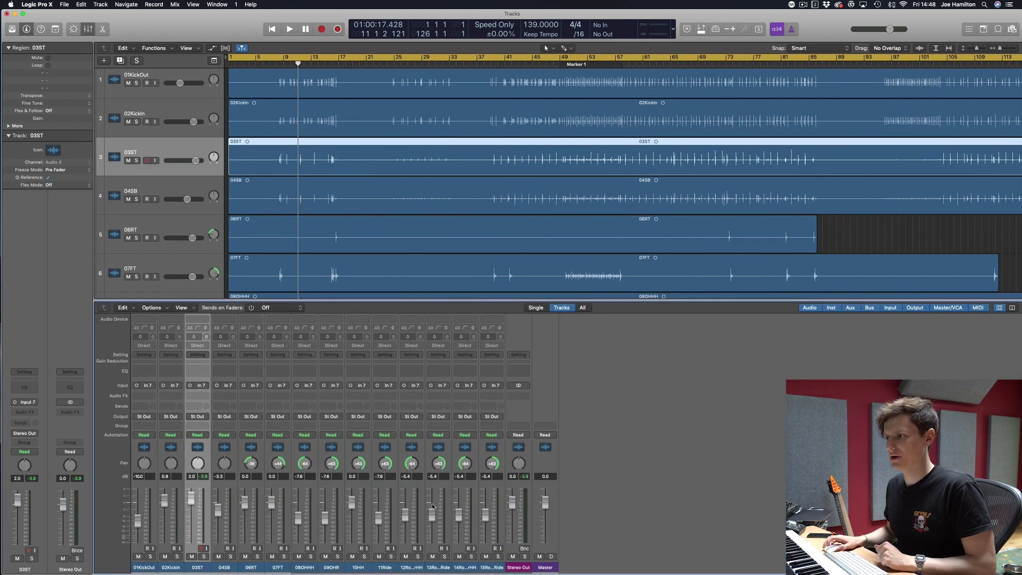
pyautogui.press('x')
pyautogui.press('super+Right')
pyautogui.press('super+Right')
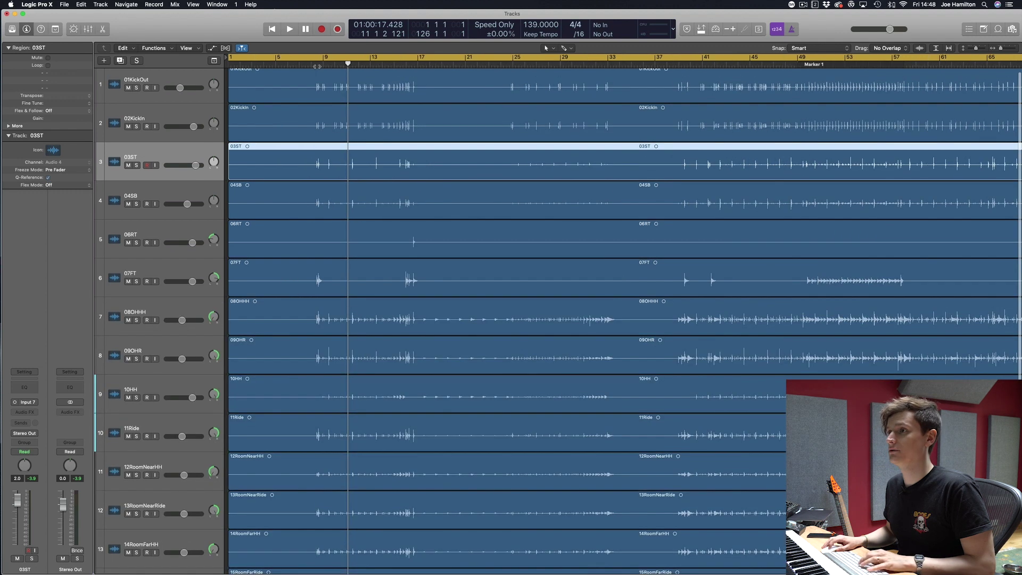
pyautogui.click(313, 66)
pyautogui.press('space')
pyautogui.click(311, 66)
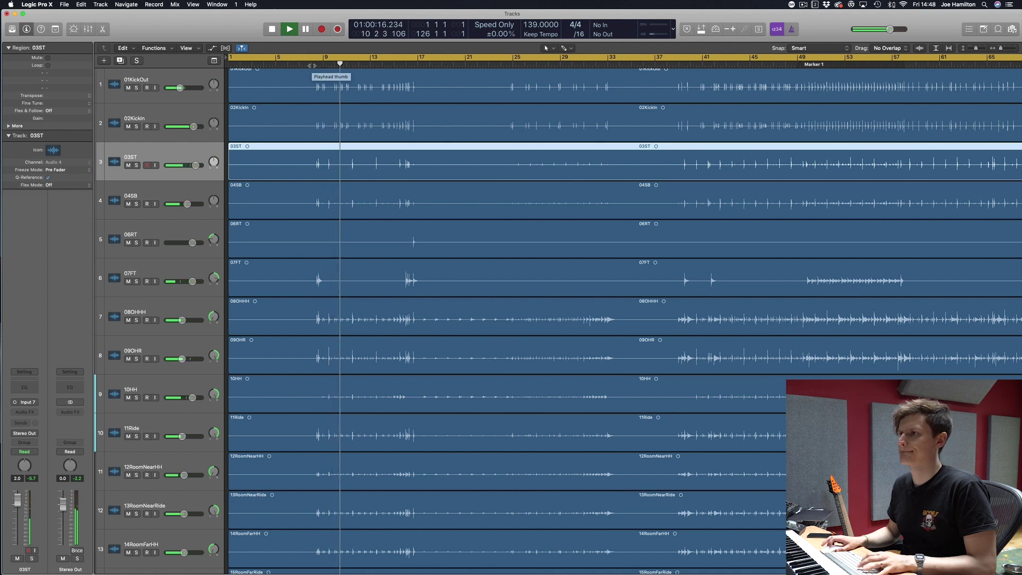
pyautogui.scroll(-3, 339, 89)
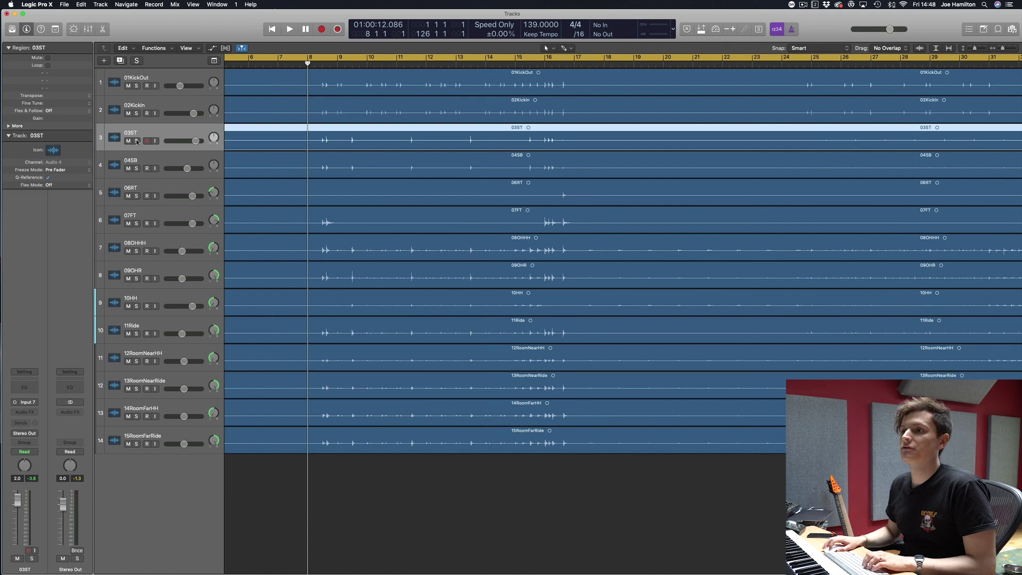
pyautogui.click(137, 140)
pyautogui.press('super+Down')
pyautogui.press('super+Right')
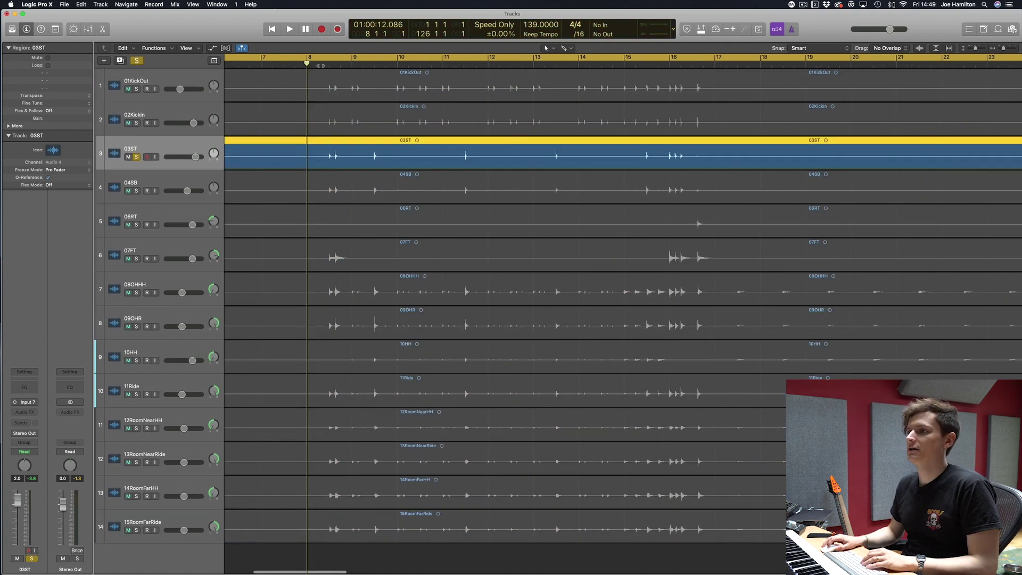
pyautogui.press('space')
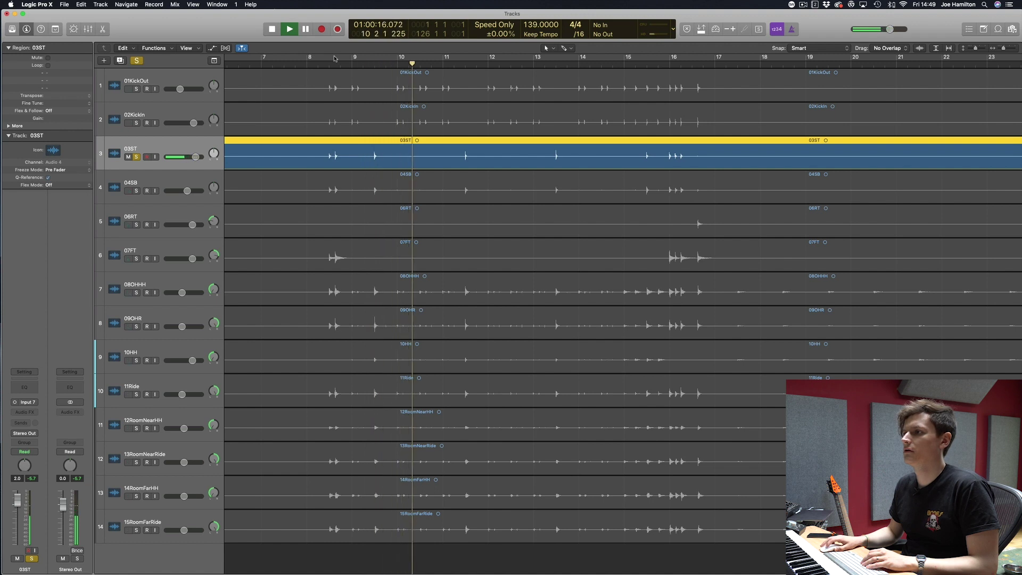
pyautogui.press('space')
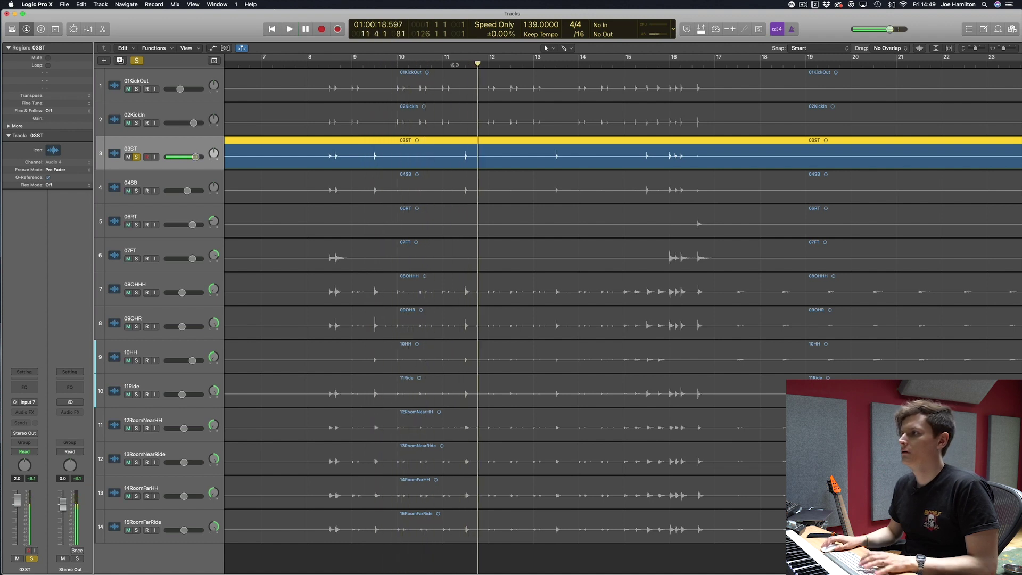
pyautogui.press('super+a')
pyautogui.press('z')
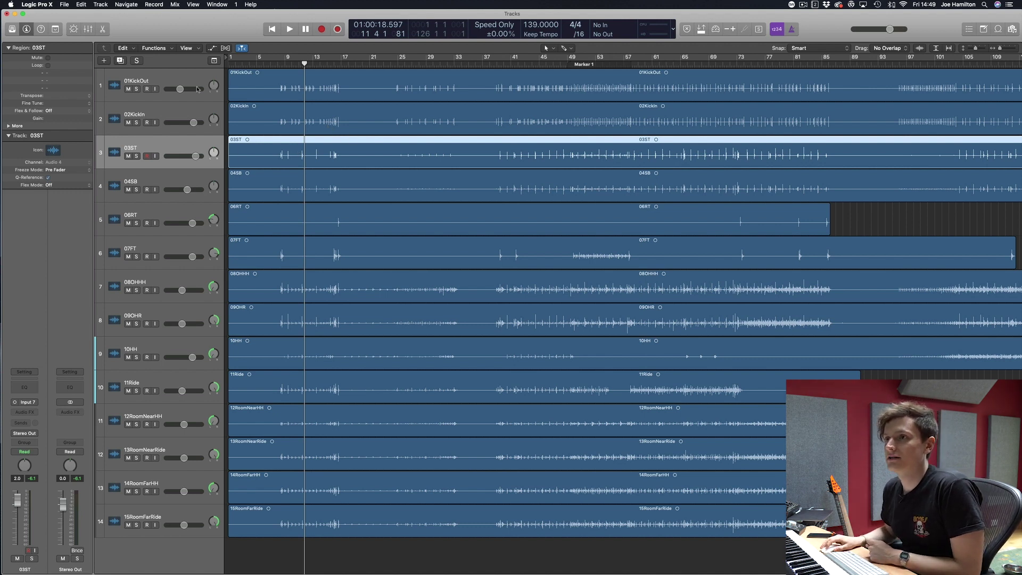
# Step: Start snare drum replacement on 03ST into a new Inst 1 trigger track, threshold lowered to -21.6 dB
pyautogui.click(101, 5)
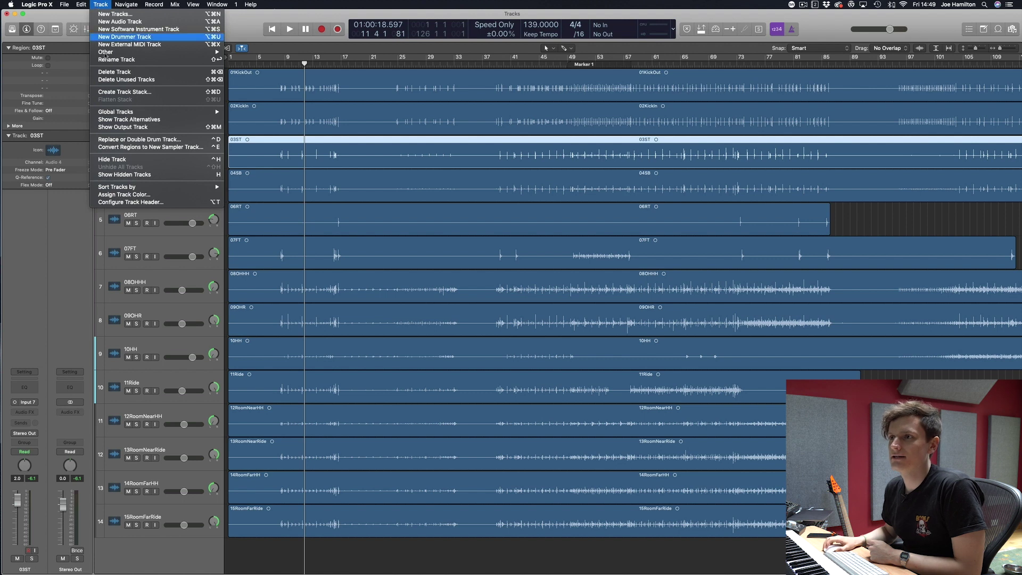
pyautogui.click(141, 141)
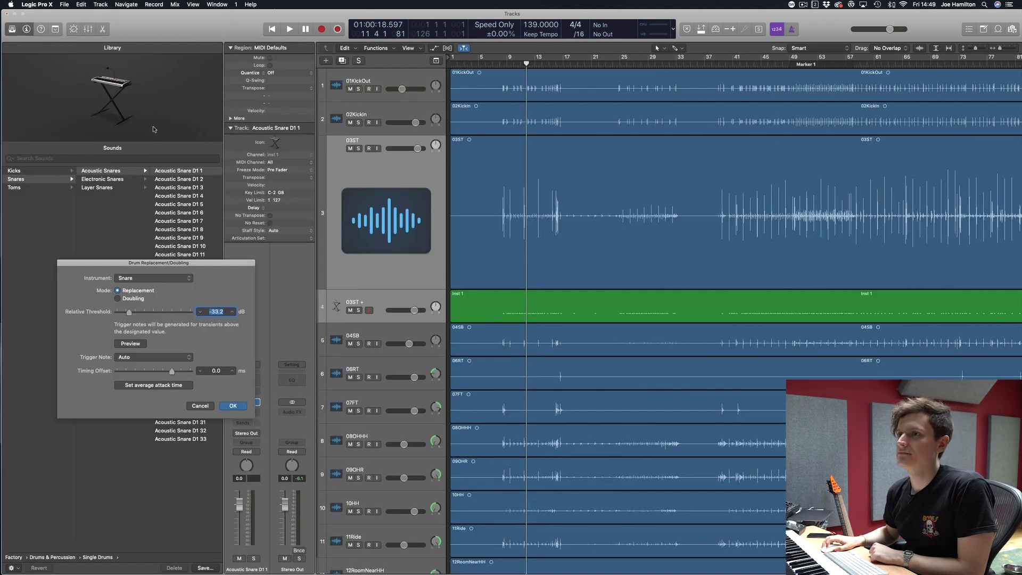
pyautogui.click(13, 29)
pyautogui.moveTo(170, 265); pyautogui.dragTo(139, 251)
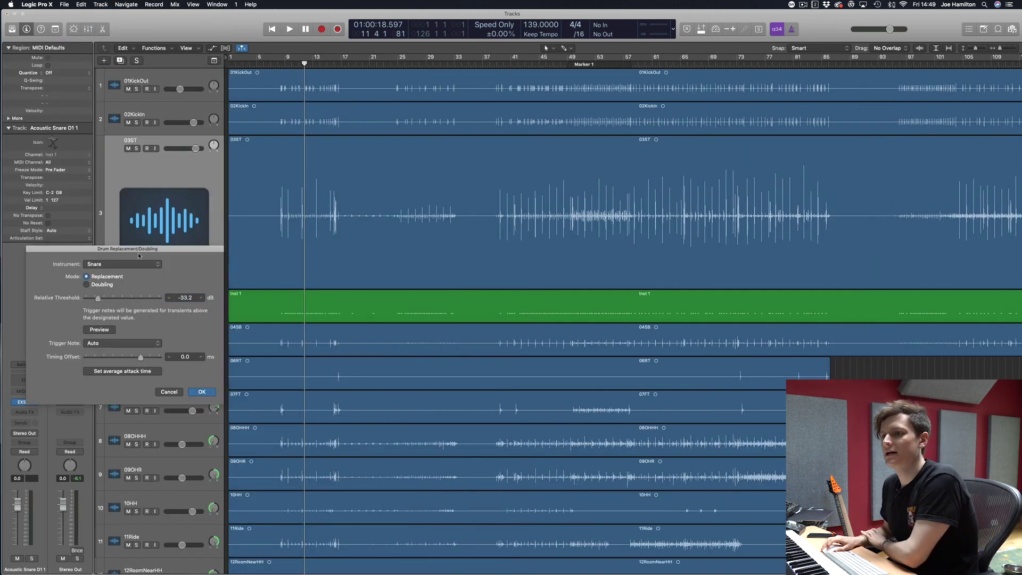
pyautogui.click(283, 317)
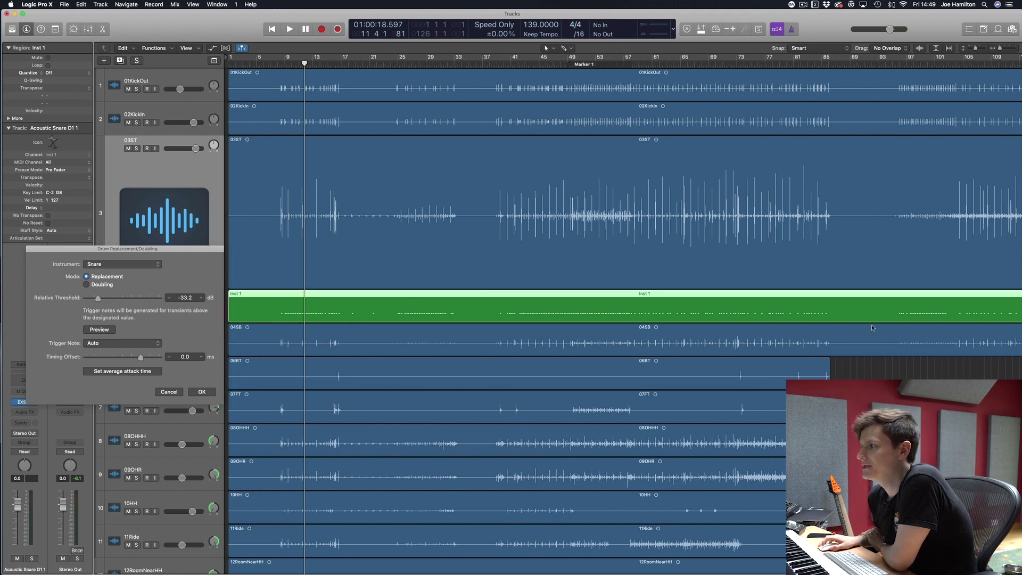
pyautogui.click(100, 299)
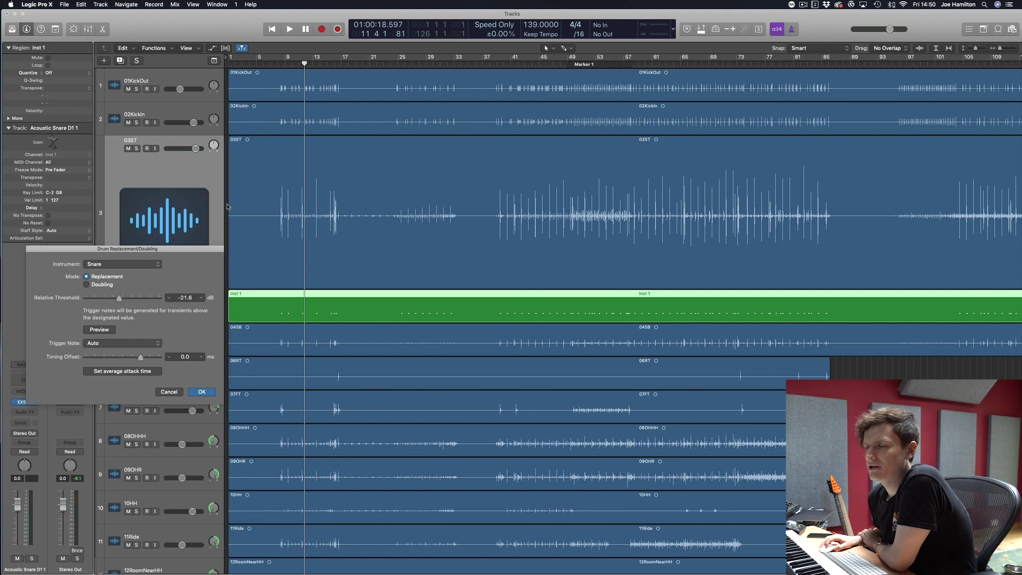
# Step: Adjust the Relative Threshold while comparing against the 03ST region, settling at -21.4 dB
pyautogui.click(374, 210)
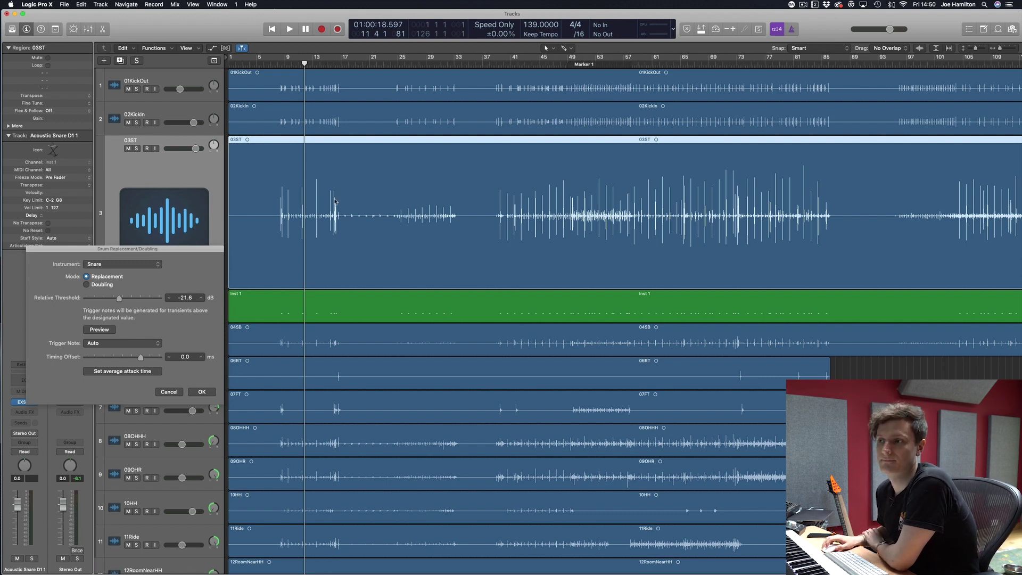
pyautogui.click(120, 299)
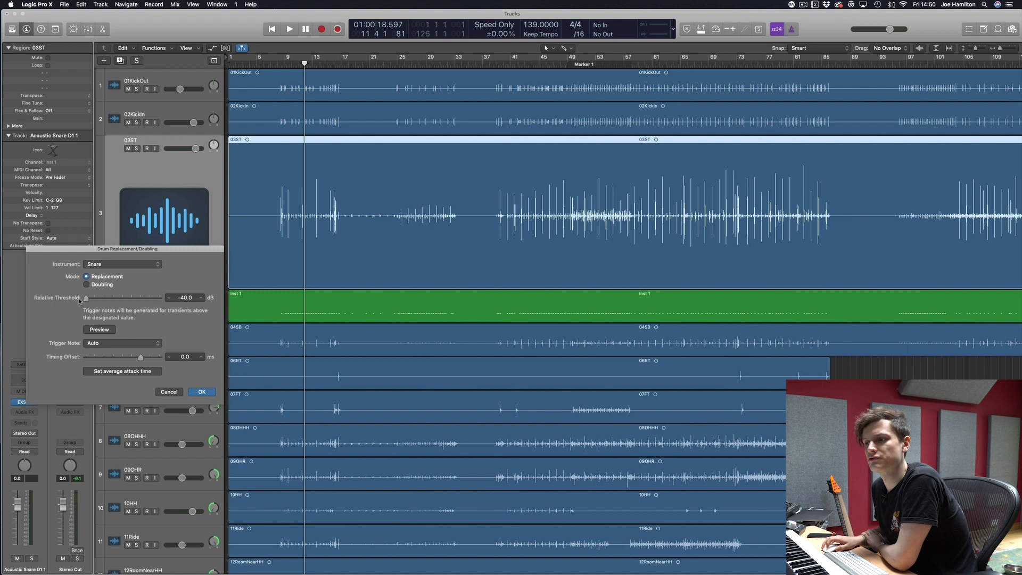
pyautogui.moveTo(88, 301); pyautogui.dragTo(118, 301)
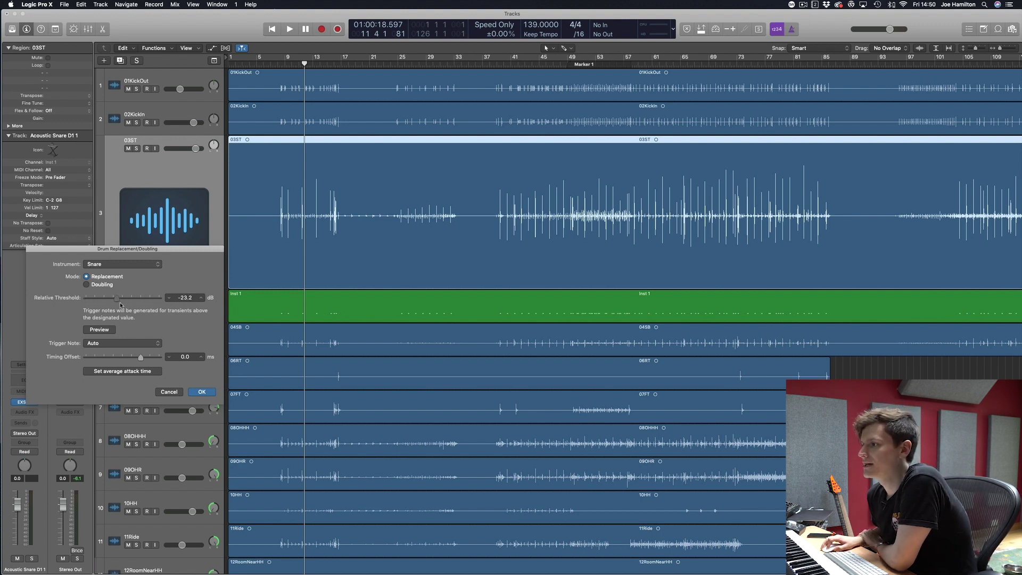
pyautogui.hscroll(6, 346, 197)
pyautogui.hscroll(-6, 345, 198)
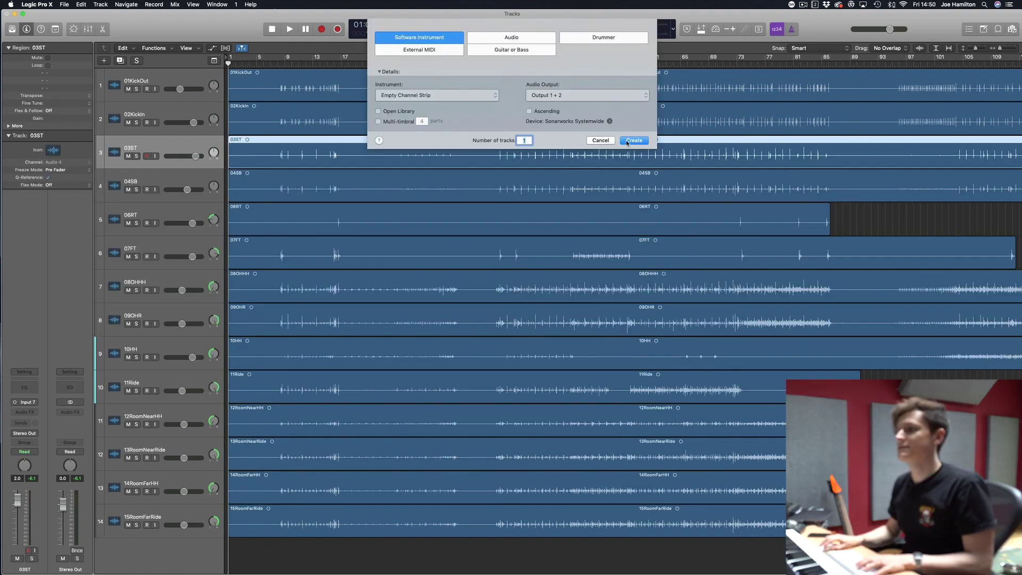
# Step: Confirm drum replacement, extend the Inst 1 region to the song end, and zoom onto the hit at 8 3
pyautogui.press('Escape')
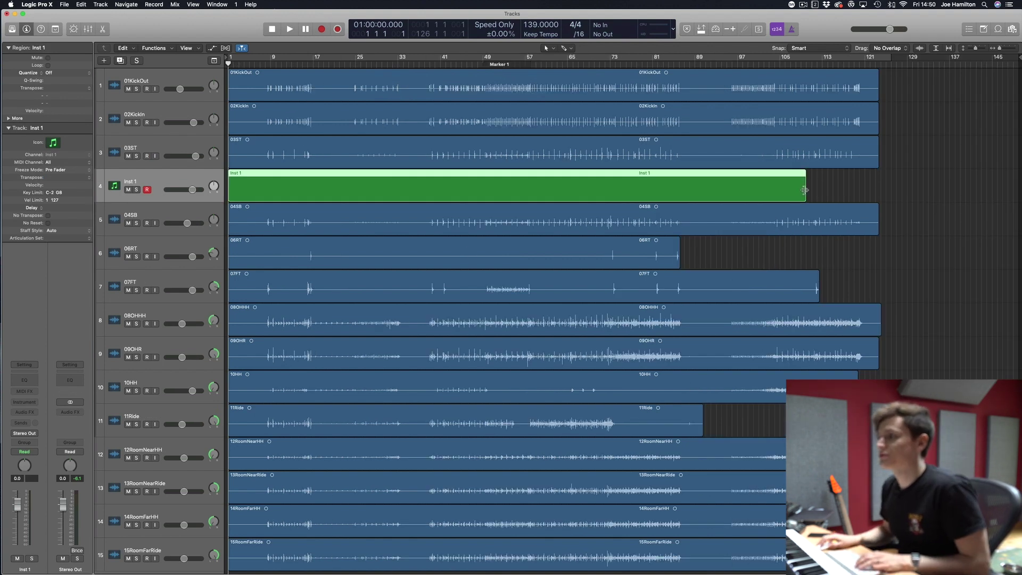
pyautogui.moveTo(805, 191); pyautogui.dragTo(881, 201)
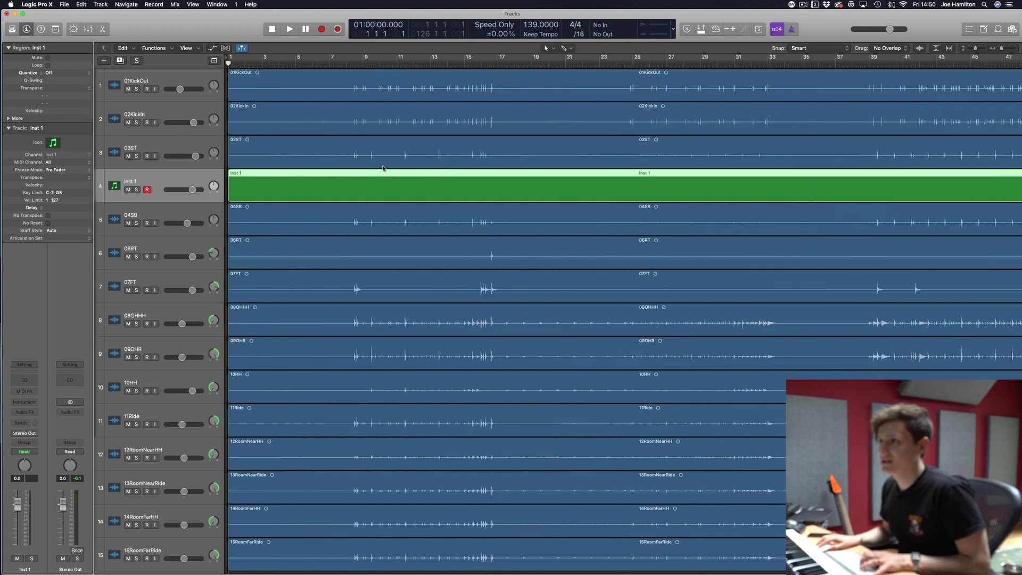
pyautogui.press('super+Right')
pyautogui.press('super+Right')
pyautogui.click(553, 60)
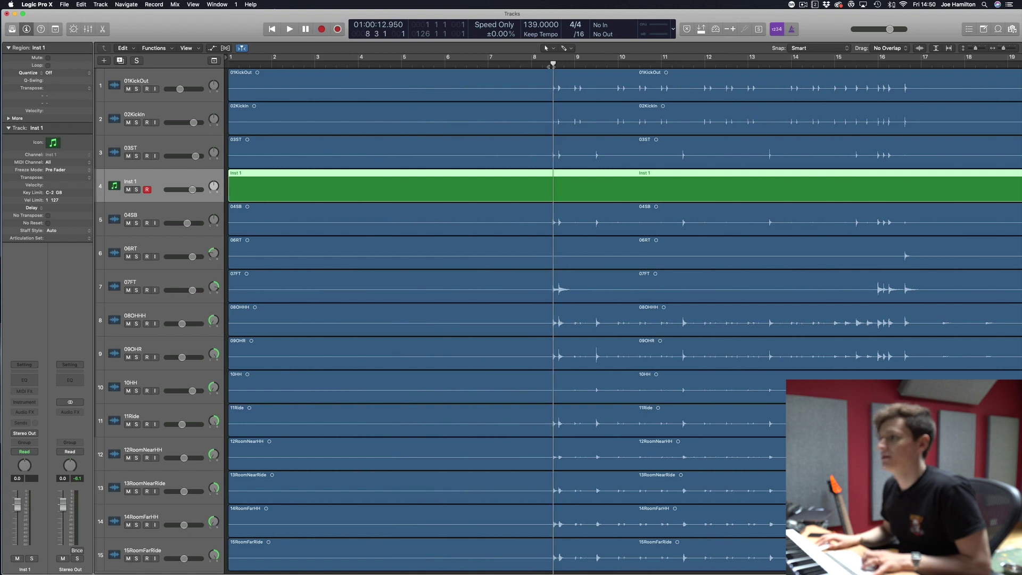
pyautogui.press('super+Right')
pyautogui.press('super+Right')
pyautogui.press('super+Right')
pyautogui.press('super+Right')
pyautogui.press('super+Right')
pyautogui.press('super+Right')
pyautogui.press('super+Right')
pyautogui.press('super+Right')
pyautogui.press('super+Right')
pyautogui.press('super+Right')
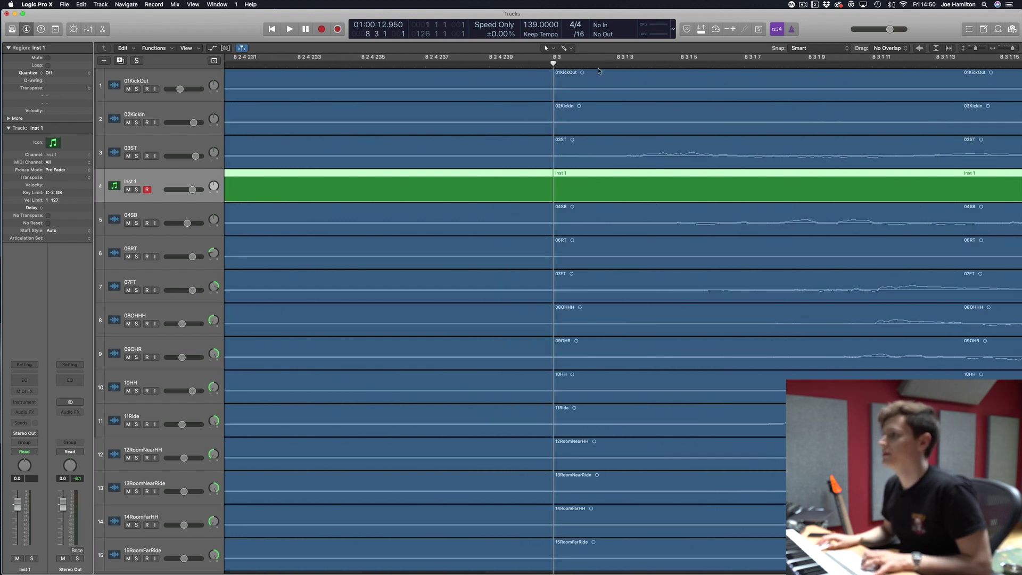
pyautogui.press('super+Down')
pyautogui.press('super+Down')
pyautogui.press('super+Down')
pyautogui.press('super+Down')
pyautogui.press('super+Down')
pyautogui.press('super+Down')
pyautogui.press('super+Down')
pyautogui.press('super+Down')
pyautogui.scroll(5, 610, 97)
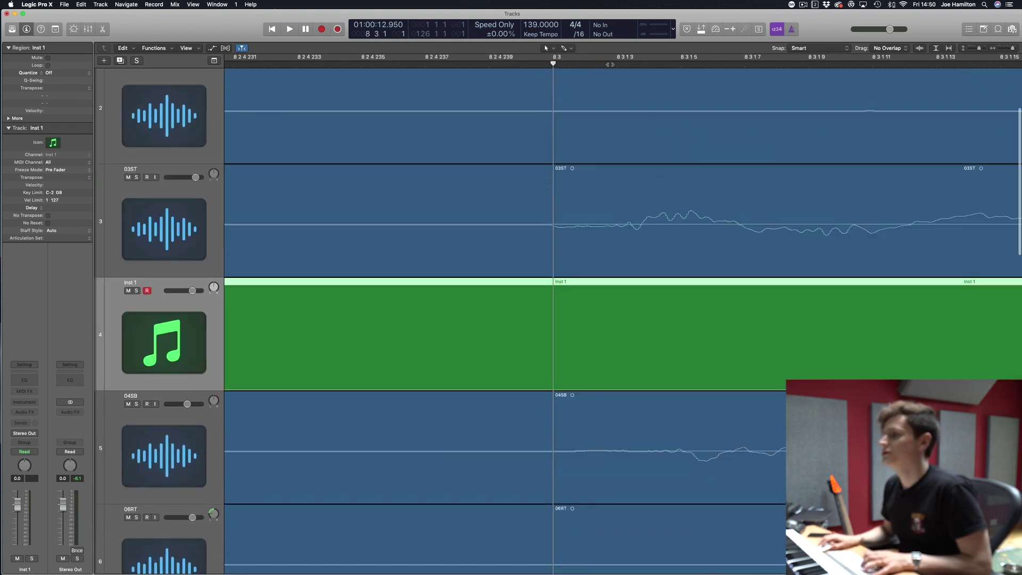
pyautogui.moveTo(610, 64); pyautogui.dragTo(550, 63)
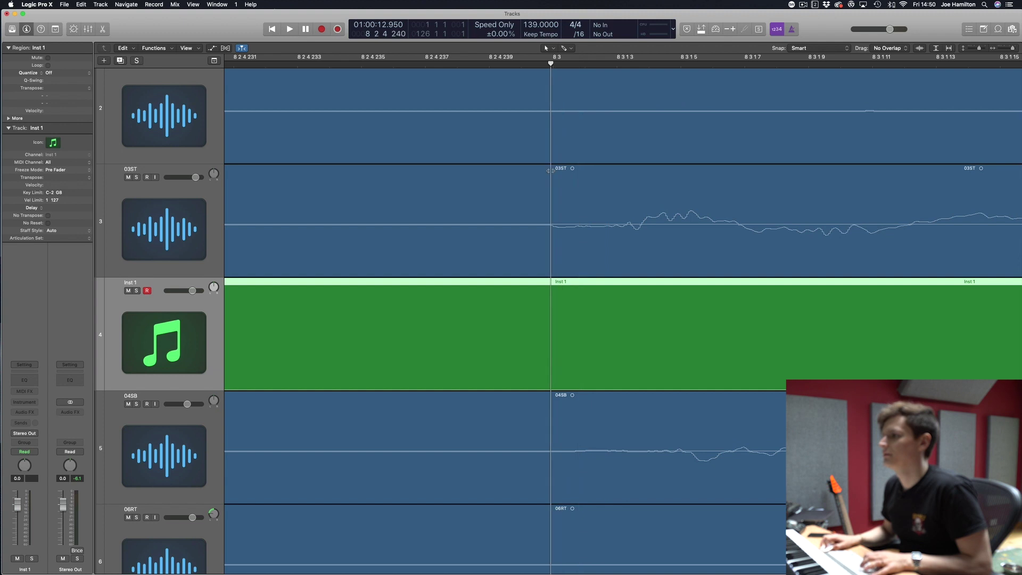
# Step: In the Inst 1 Piano Roll, pencil a note at the first snare hit at bar 8 3
pyautogui.doubleClick(599, 325)
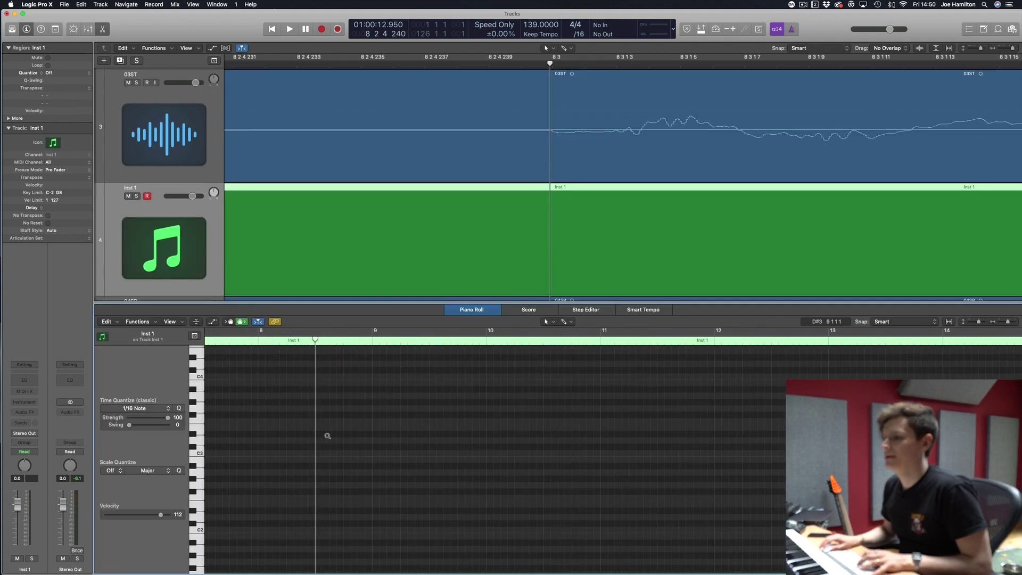
pyautogui.hscroll(1, 327, 436)
pyautogui.scroll(-5, 260, 539)
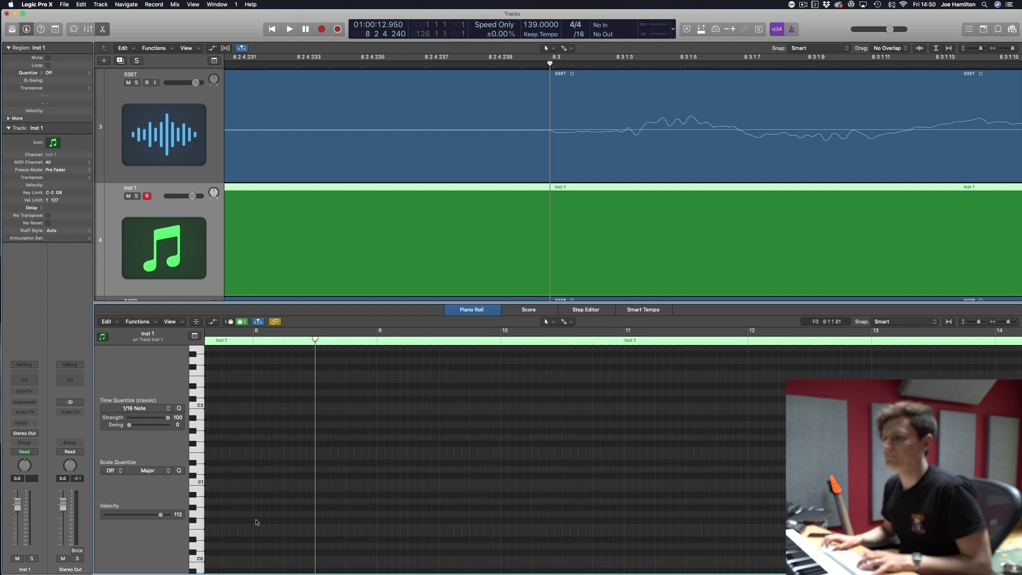
pyautogui.click(250, 470)
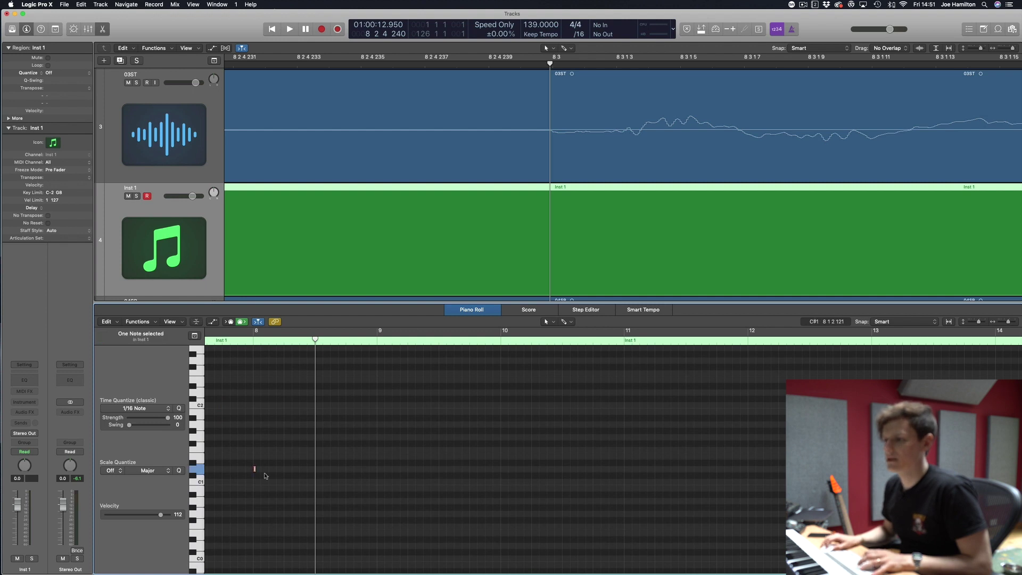
pyautogui.moveTo(248, 469); pyautogui.dragTo(250, 469)
pyautogui.press('super+Right')
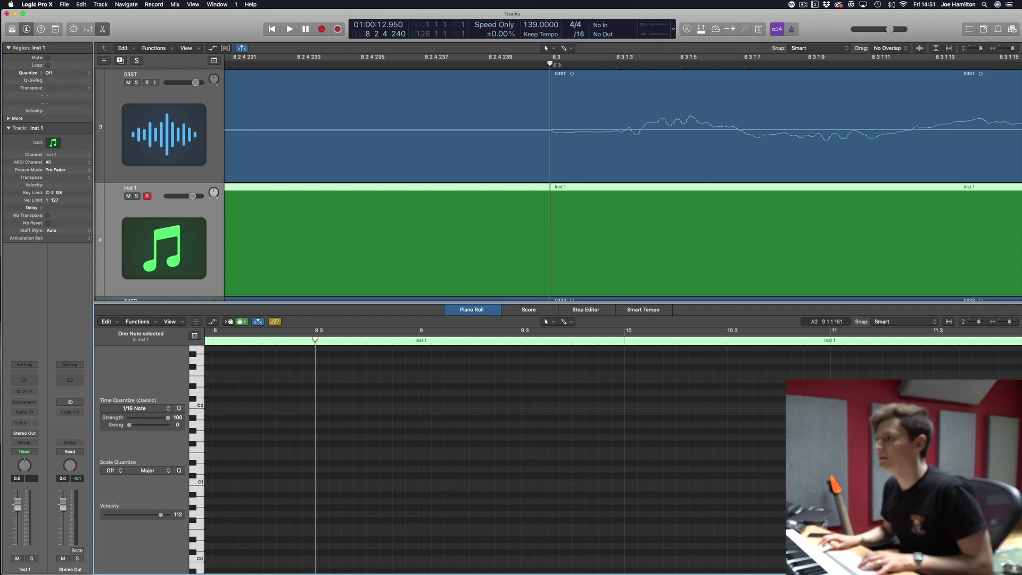
pyautogui.moveTo(557, 65); pyautogui.dragTo(551, 165)
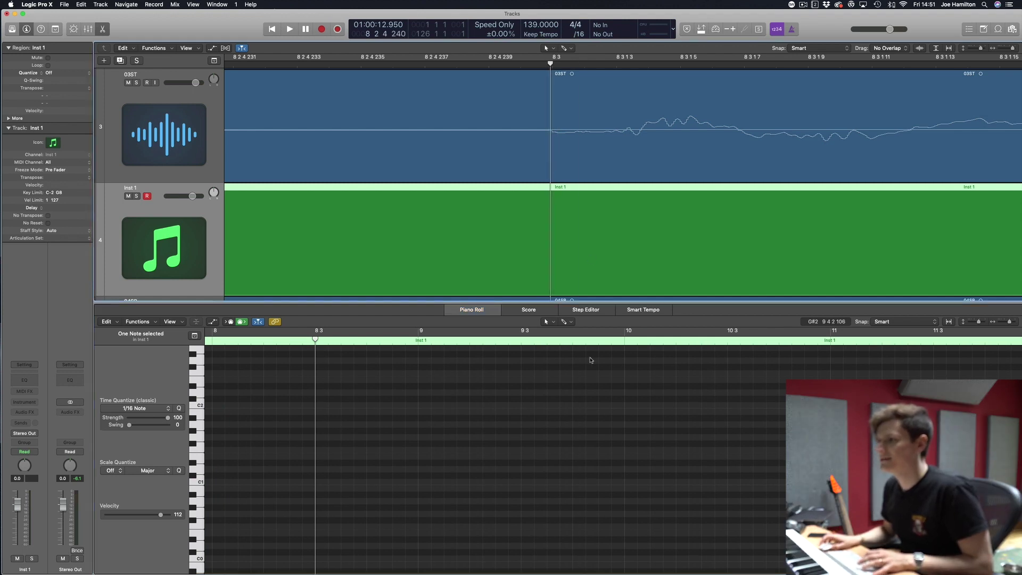
# Step: Add and paste a note at the snare hit at bar 9 3
pyautogui.scroll(-5, 479, 162)
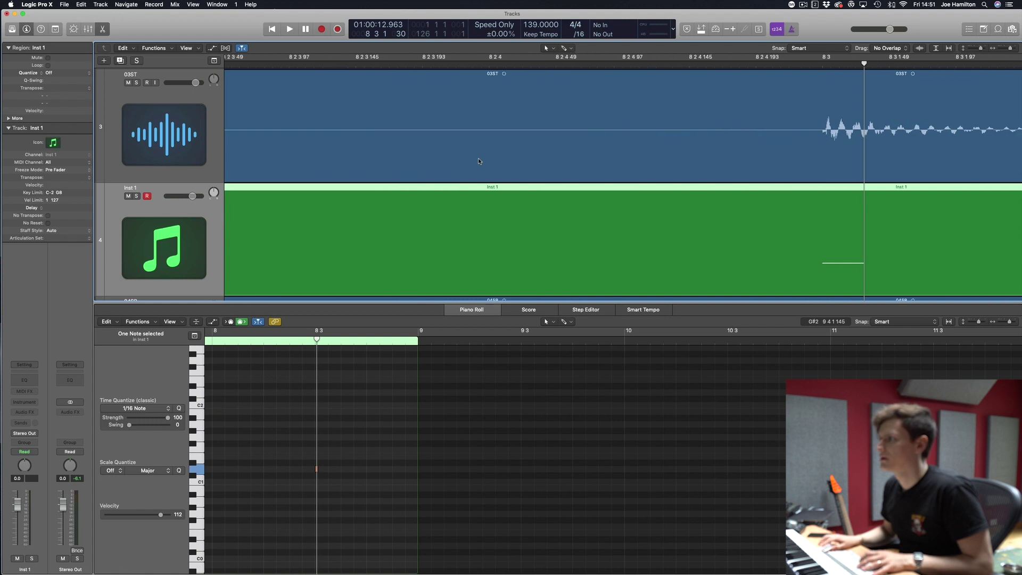
pyautogui.hscroll(15, 472, 162)
pyautogui.scroll(6, 437, 292)
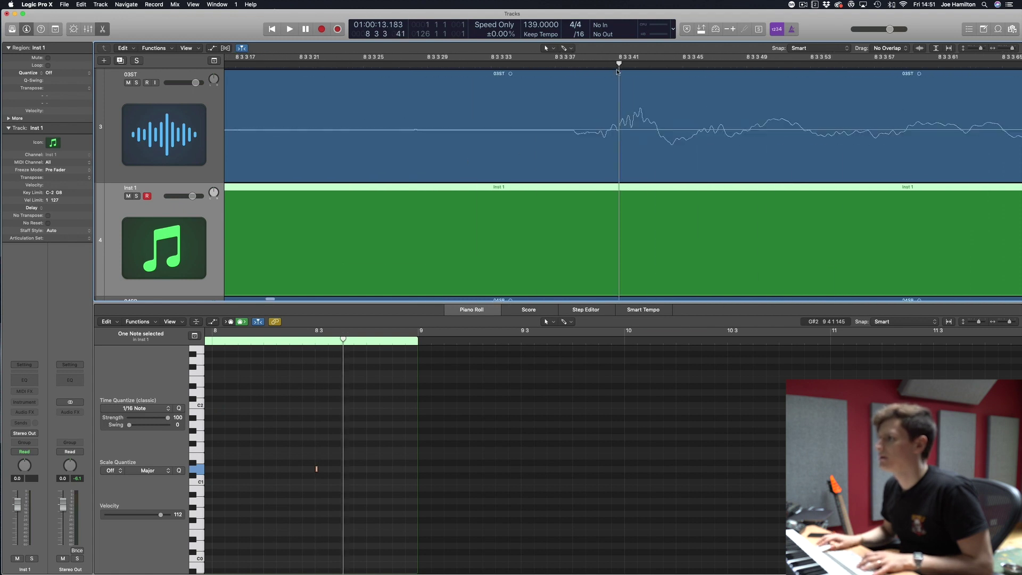
pyautogui.scroll(-6, 506, 252)
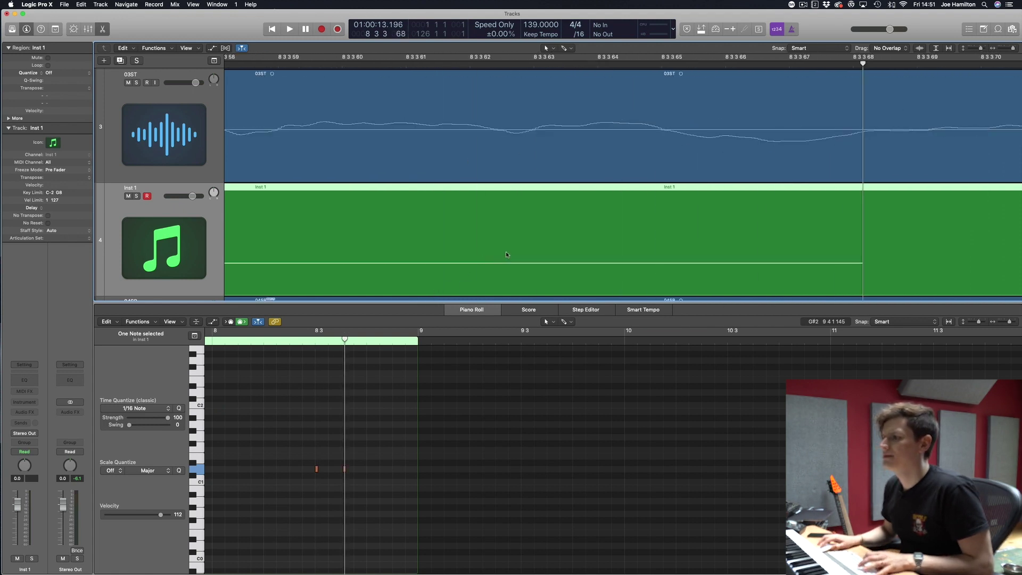
pyautogui.scroll(-5, 506, 246)
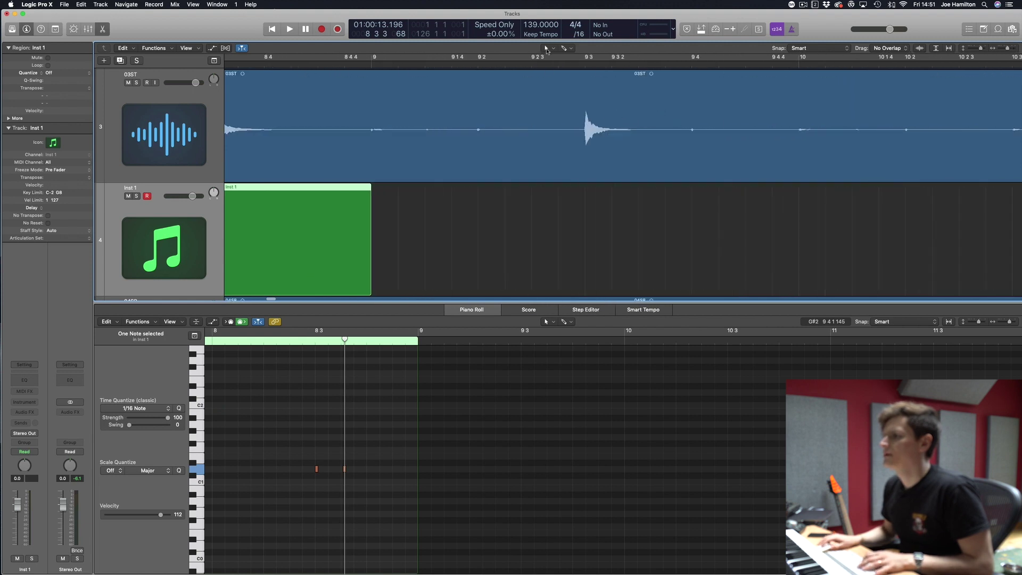
pyautogui.click(584, 66)
pyautogui.scroll(1, 584, 86)
pyautogui.press('super+v')
pyautogui.hscroll(10, 681, 86)
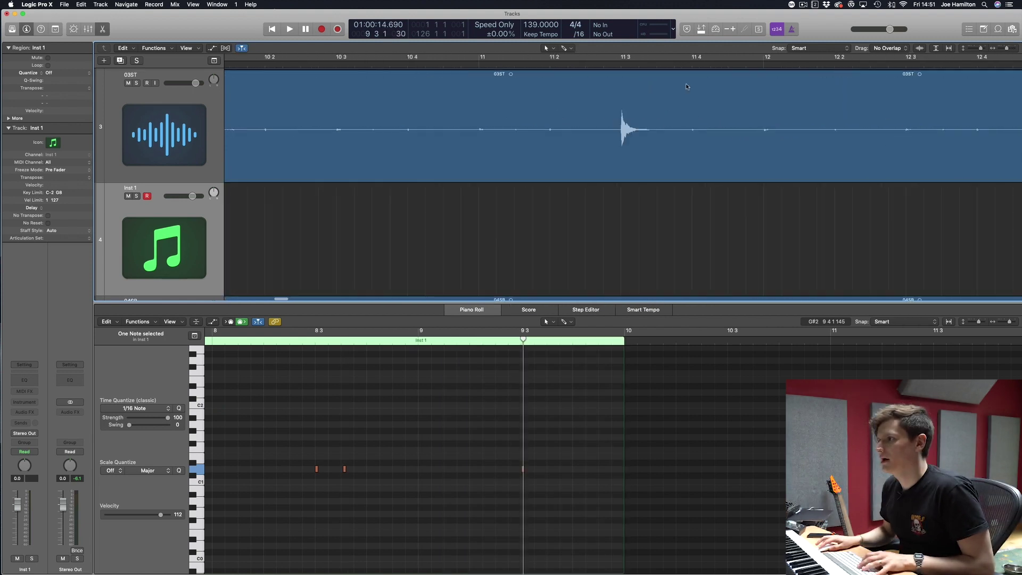
pyautogui.scroll(-5, 566, 91)
# Step: Place the playhead at the start of the snare hit at bar 11 3
pyautogui.click(477, 64)
pyautogui.scroll(15, 491, 86)
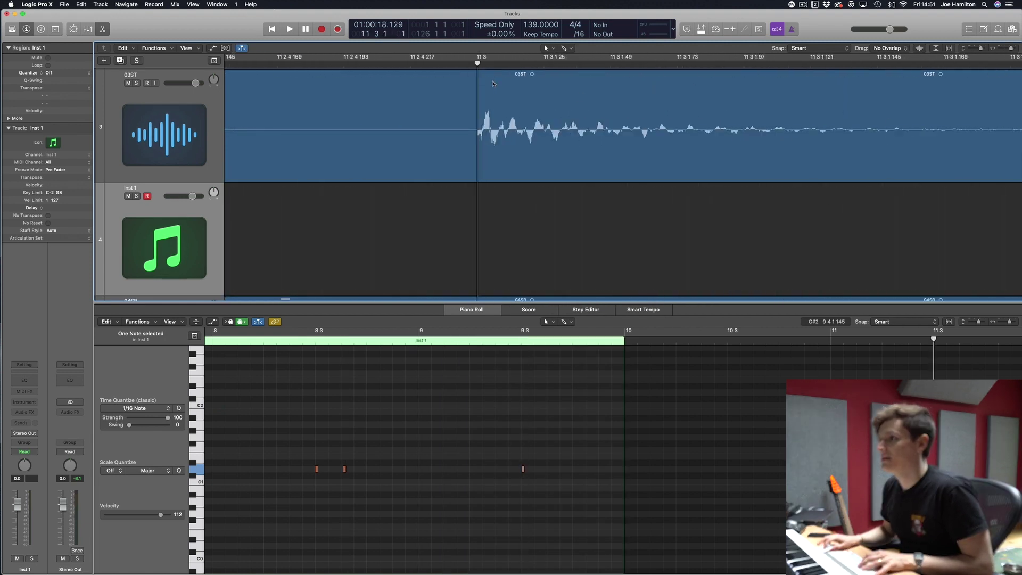
pyautogui.click(490, 65)
pyautogui.scroll(-3, 519, 113)
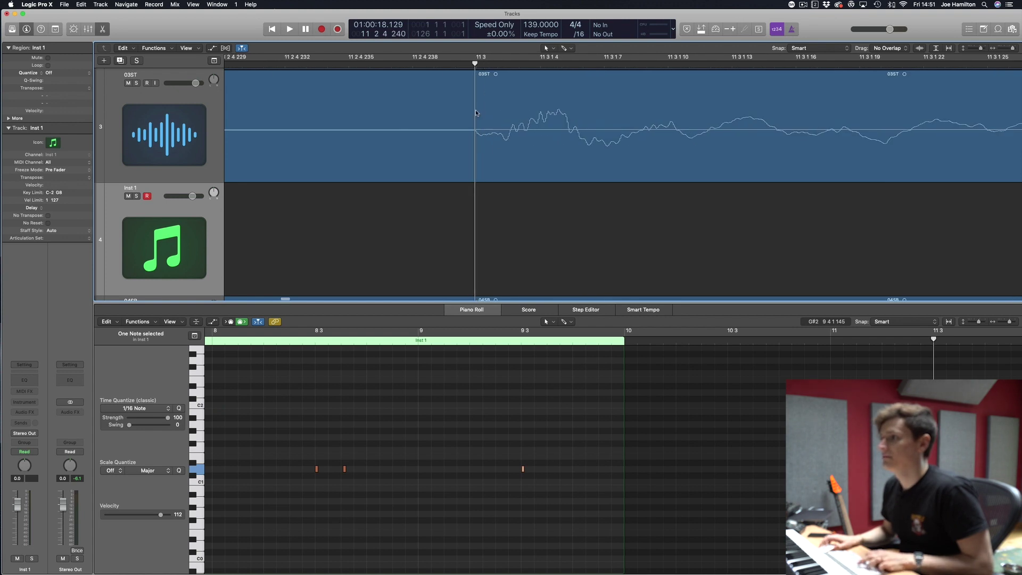
pyautogui.scroll(-5, 519, 114)
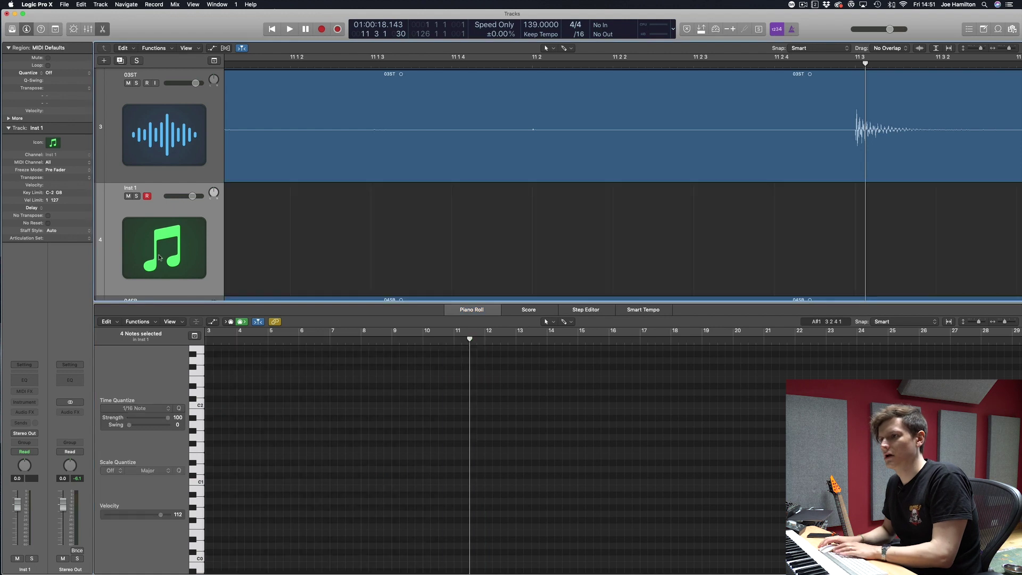
# Step: Undo to remove the Inst 1 region, leaving the instrument track empty
pyautogui.press('super+z')
pyautogui.scroll(-5, 254, 251)
pyautogui.scroll(3, 250, 251)
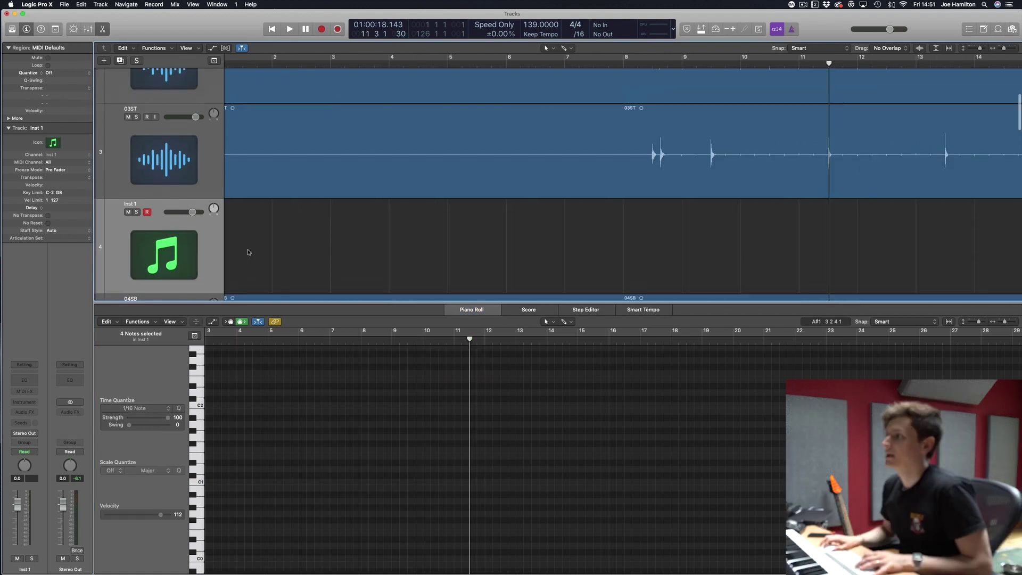
pyautogui.hscroll(1, 249, 252)
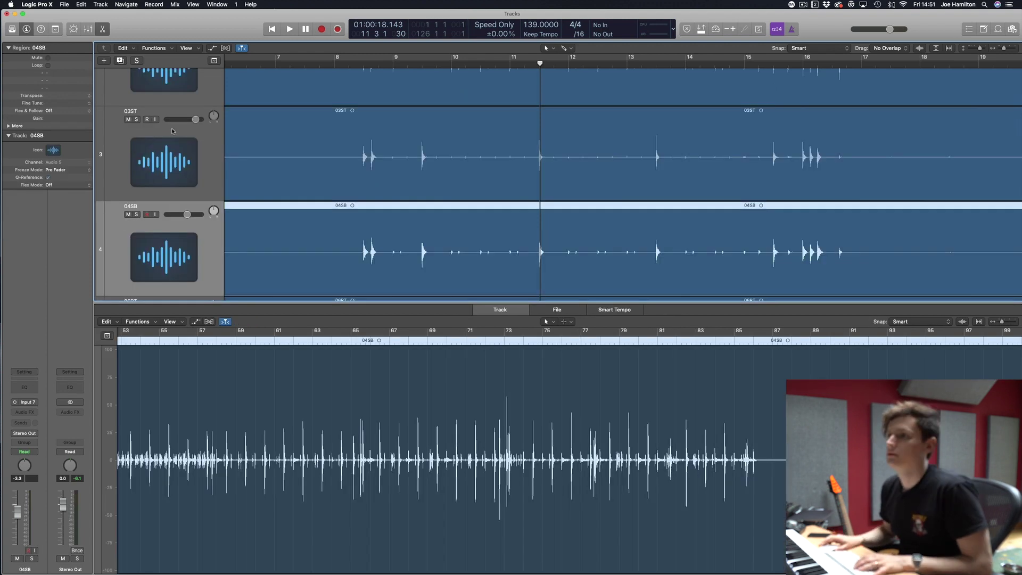
# Step: Insert Slate Digital Trigger 2 on 03ST's Audio FX and loop-play bars 9–17
pyautogui.click(171, 128)
pyautogui.click(24, 412)
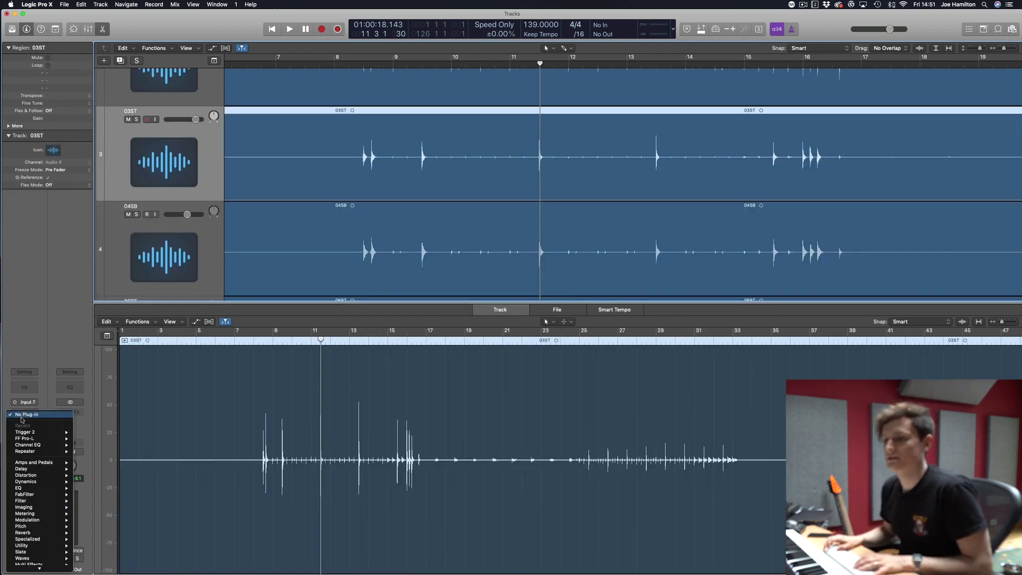
pyautogui.moveTo(35, 563)
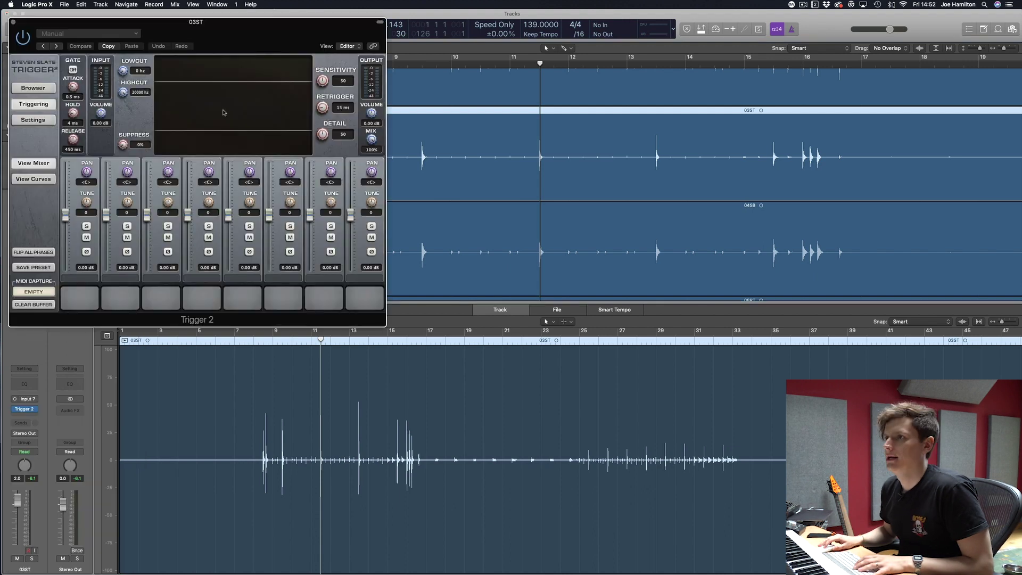
pyautogui.moveTo(238, 30); pyautogui.dragTo(608, 369)
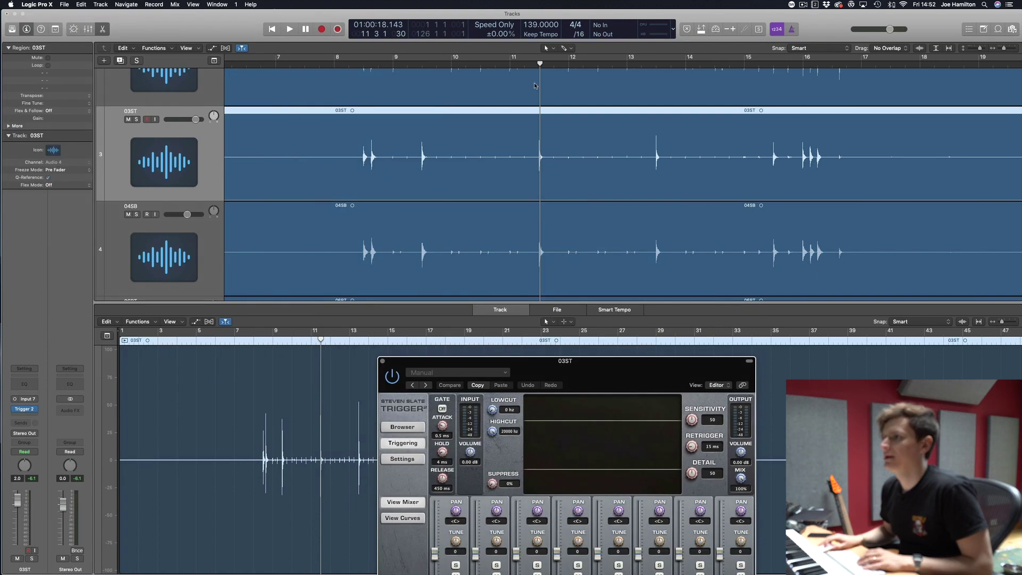
pyautogui.moveTo(405, 60); pyautogui.dragTo(848, 89)
pyautogui.press('space')
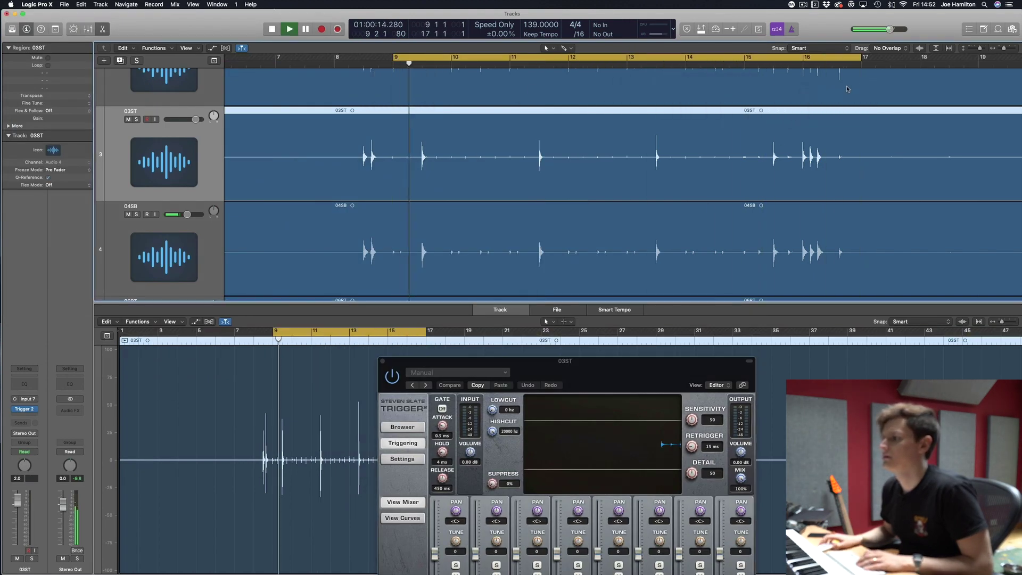
# Step: Solo 03ST, set Trigger 2 mix to 14% and detail to 20, then stop playback
pyautogui.click(137, 119)
pyautogui.moveTo(740, 478); pyautogui.dragTo(682, 437)
pyautogui.moveTo(617, 379); pyautogui.dragTo(600, 243)
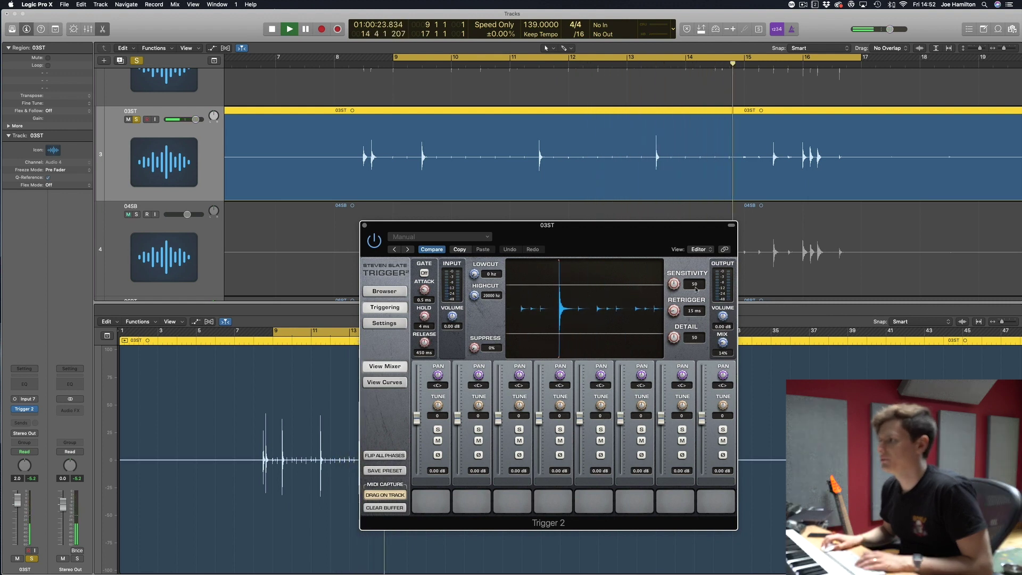
pyautogui.moveTo(675, 338); pyautogui.dragTo(674, 352)
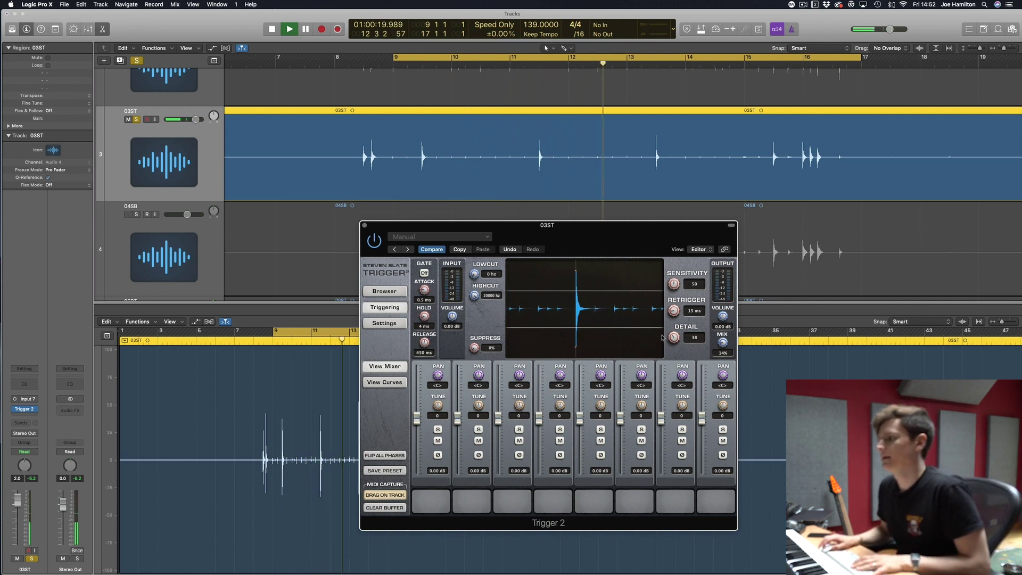
pyautogui.moveTo(675, 341); pyautogui.dragTo(675, 358)
pyautogui.press('space')
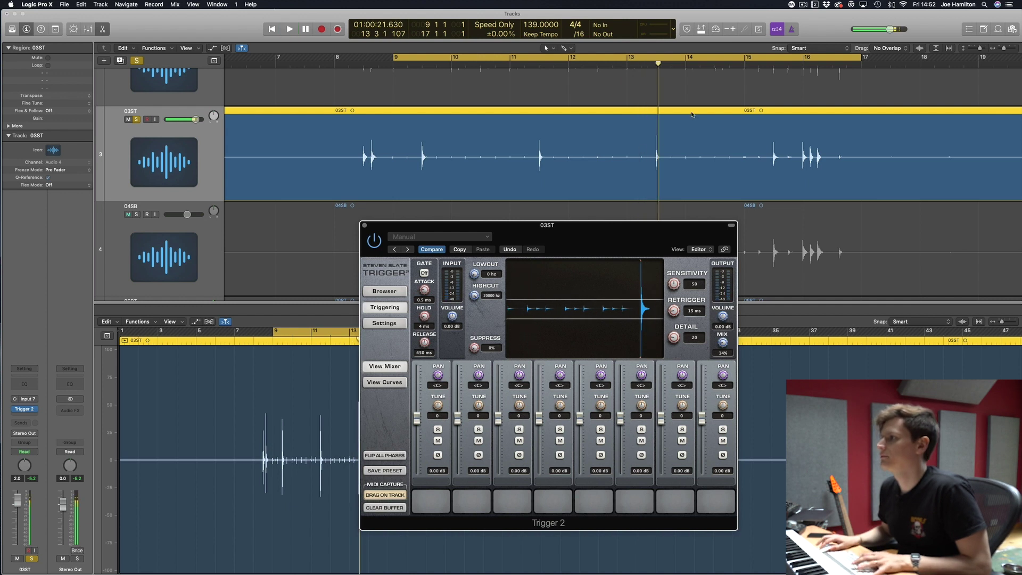
# Step: Switch the cycle loop to bars 49–57 and play it
pyautogui.scroll(-5, 693, 115)
pyautogui.scroll(-2, 693, 114)
pyautogui.click(303, 60)
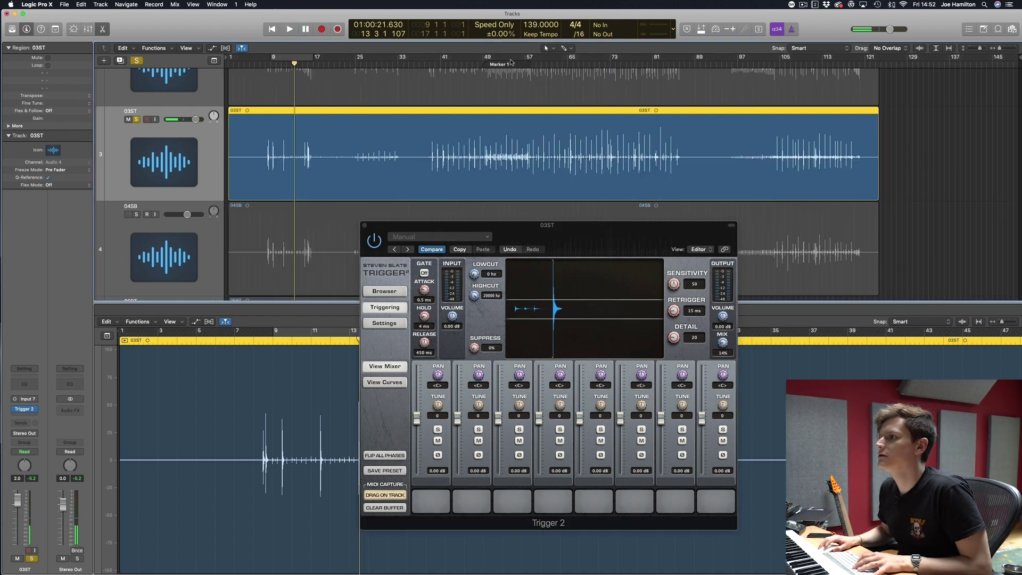
pyautogui.moveTo(485, 58); pyautogui.dragTo(526, 58)
pyautogui.press('space')
pyautogui.press('super+Right')
pyautogui.press('super+Right')
pyautogui.press('super+Right')
pyautogui.press('super+Right')
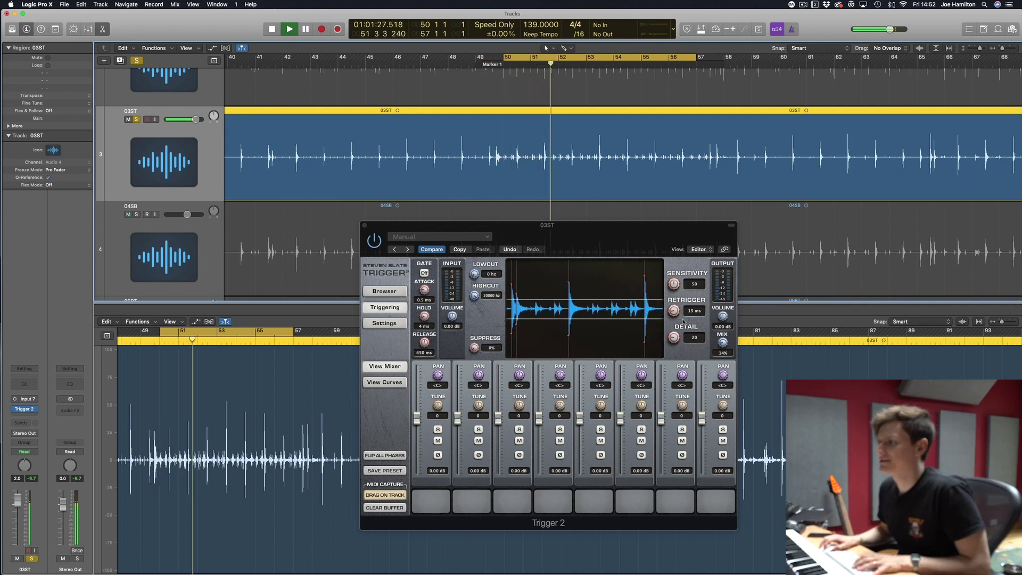
# Step: Raise Trigger 2 sensitivity to 79, lower detail to 3, and stop playback
pyautogui.moveTo(674, 337); pyautogui.dragTo(678, 366)
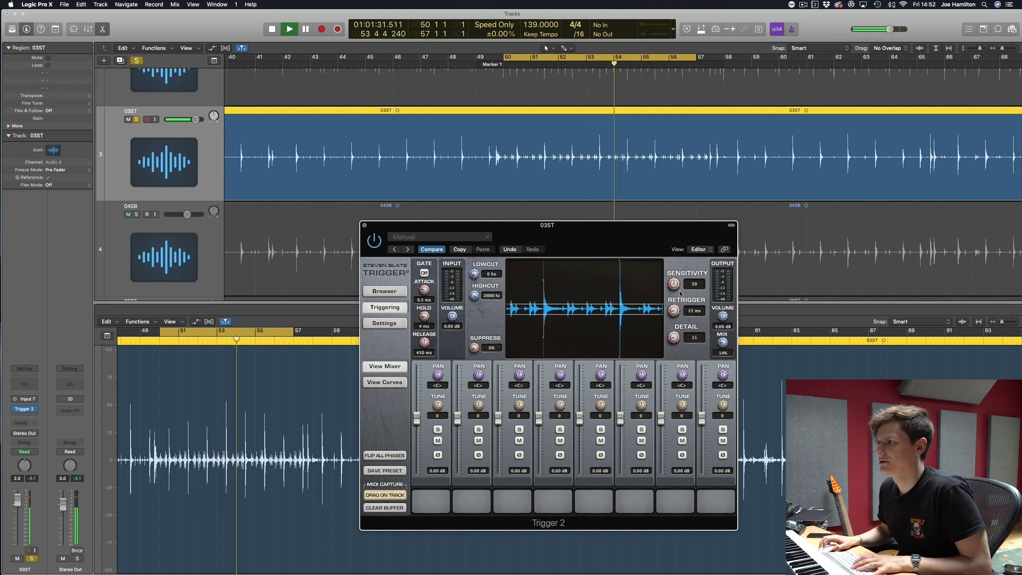
pyautogui.moveTo(678, 286); pyautogui.dragTo(680, 255)
pyautogui.moveTo(674, 337); pyautogui.dragTo(681, 344)
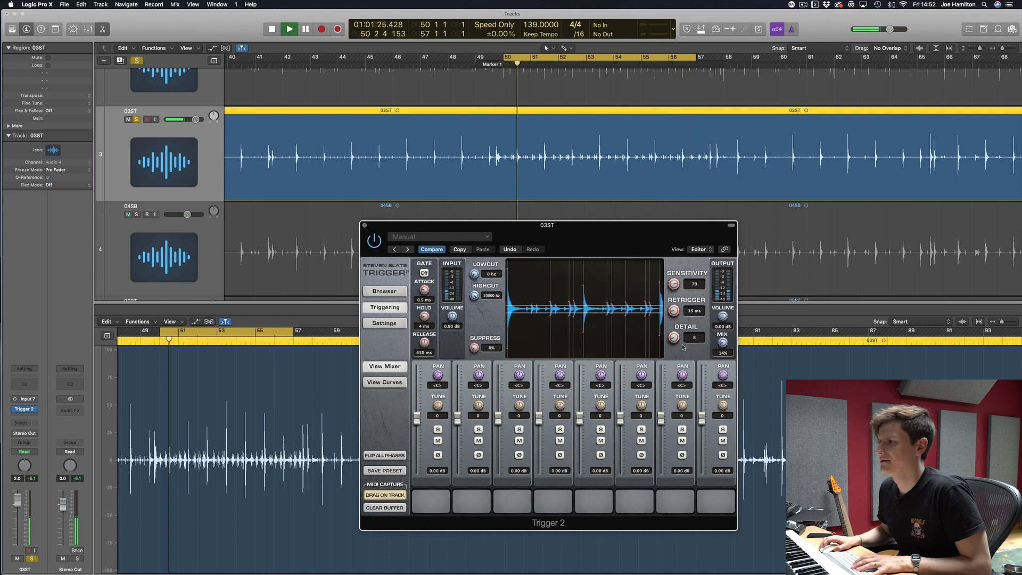
pyautogui.moveTo(675, 338); pyautogui.dragTo(678, 344)
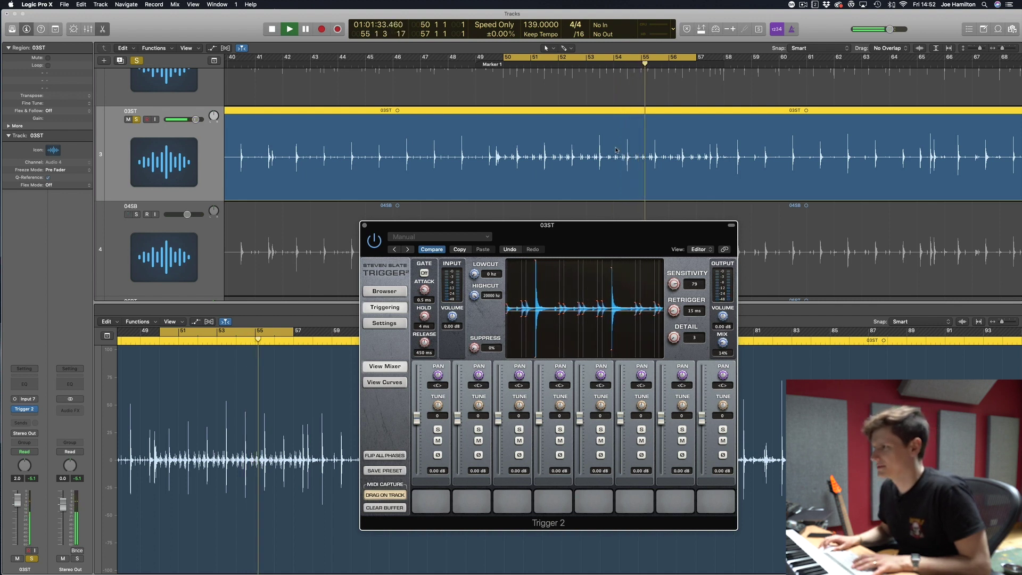
pyautogui.press('space')
# Step: Audition from around bar 68 with cycle off, set Suppress to 28%, and close Trigger 2
pyautogui.click(623, 61)
pyautogui.hscroll(5, 856, 87)
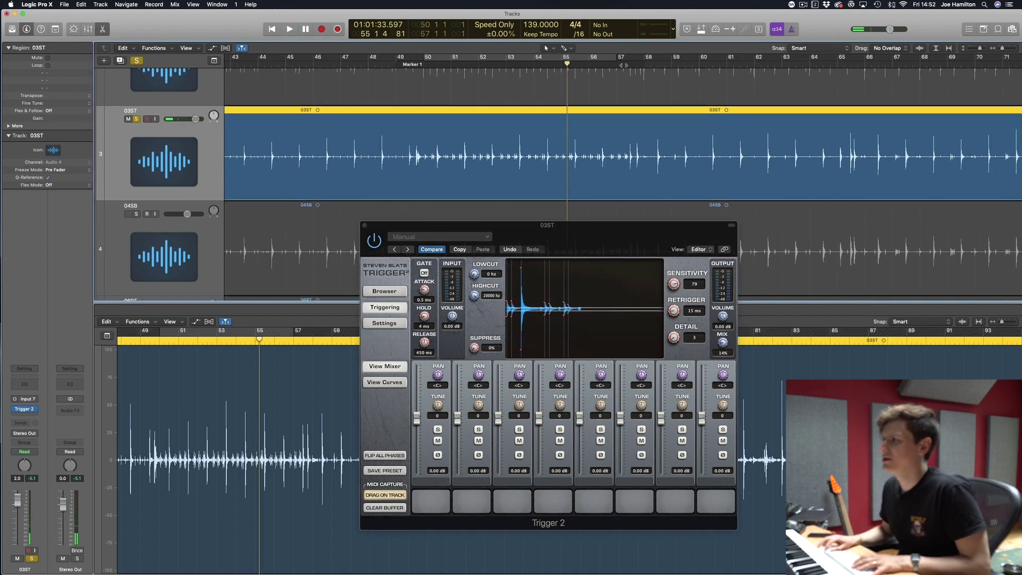
pyautogui.click(854, 78)
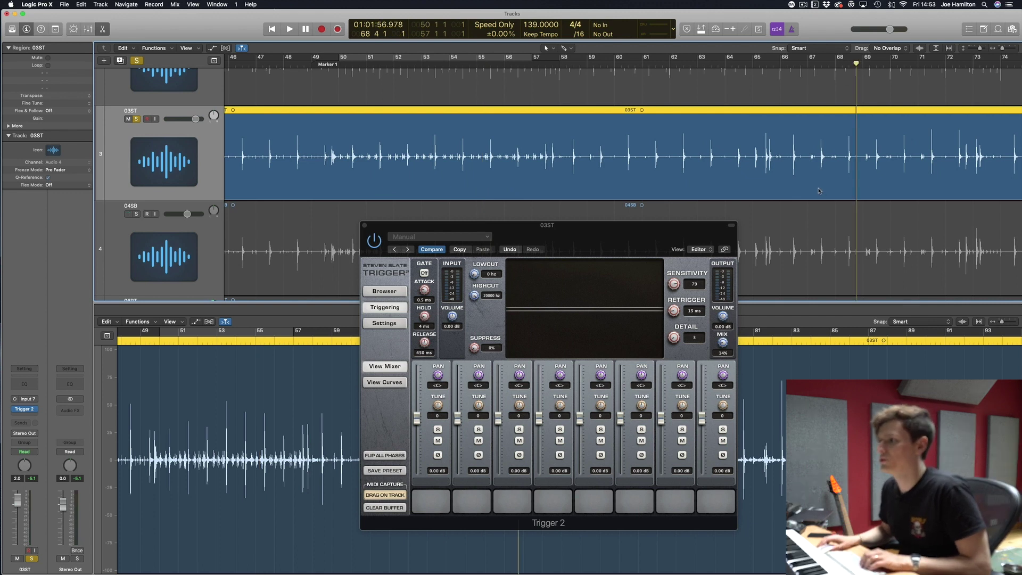
pyautogui.press('space')
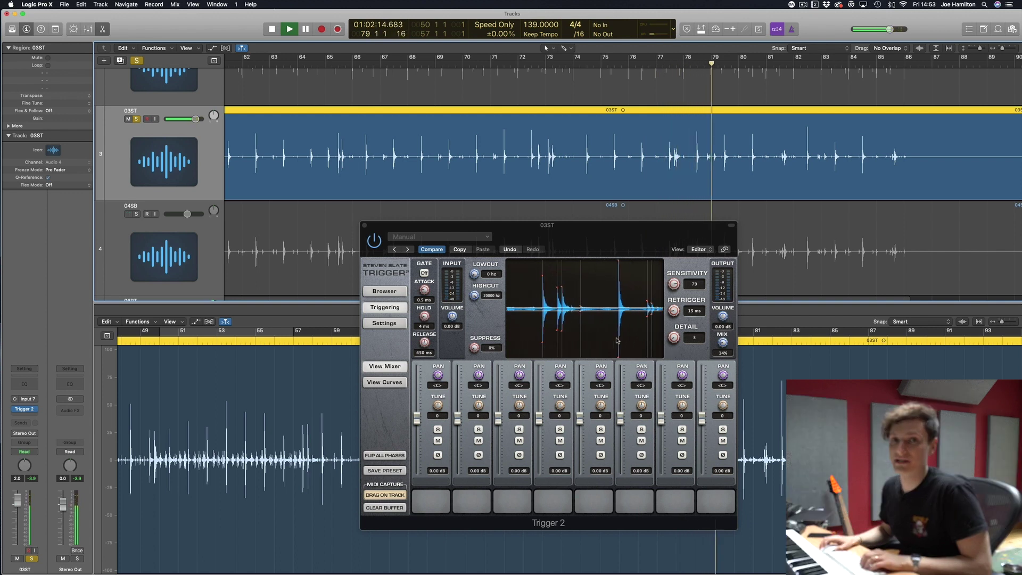
pyautogui.press('space')
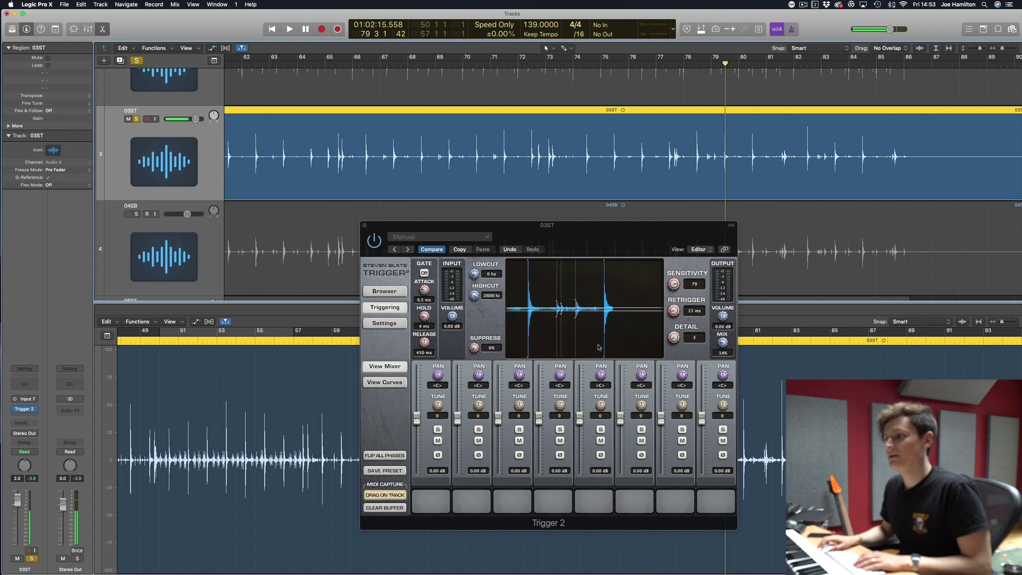
pyautogui.moveTo(490, 351); pyautogui.dragTo(473, 321)
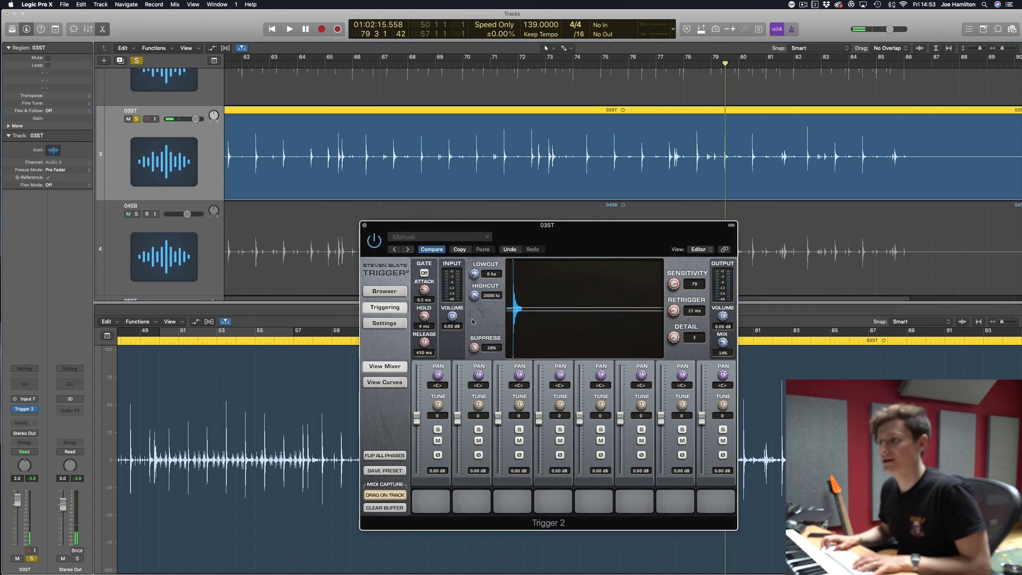
pyautogui.click(364, 226)
# Step: Dismiss the Audio FX menu and show the Mixer in the lower pane with X
pyautogui.click(35, 411)
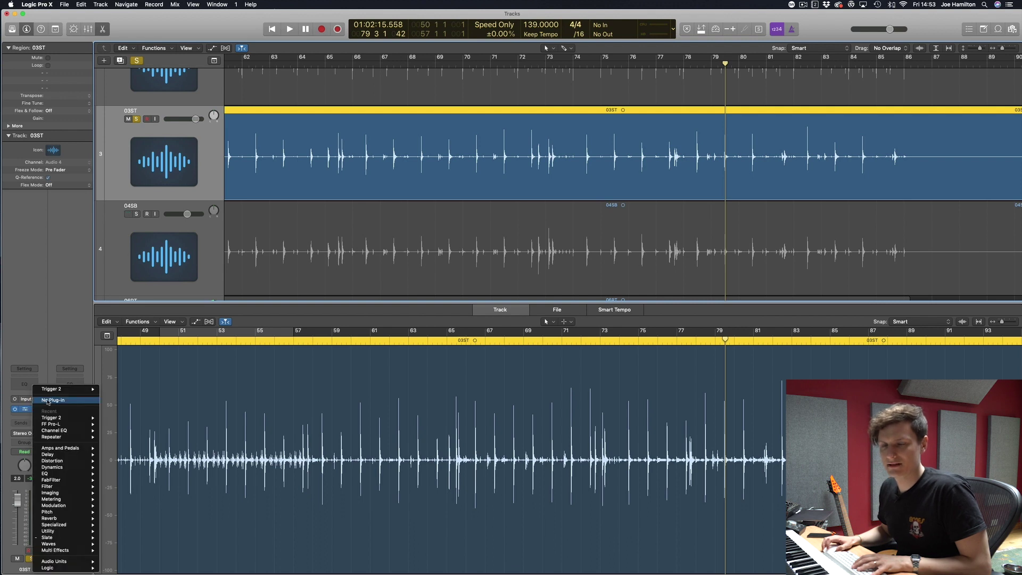
pyautogui.press('Escape')
pyautogui.press('x')
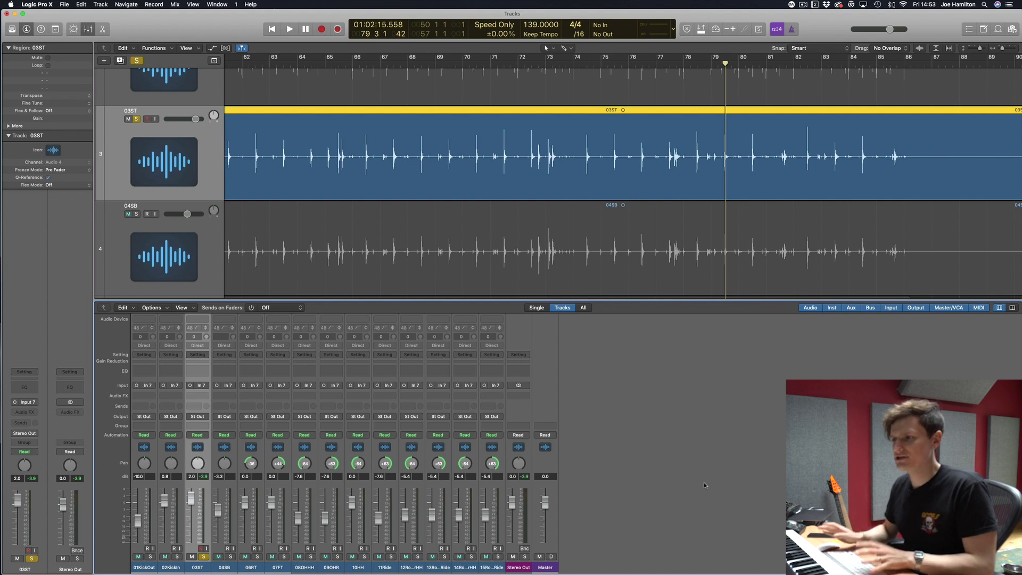
# Step: Send 03ST to Bus 1 at +0.0 with stereo Trigger 2 on Aux 1, panned -64, and play
pyautogui.click(198, 408)
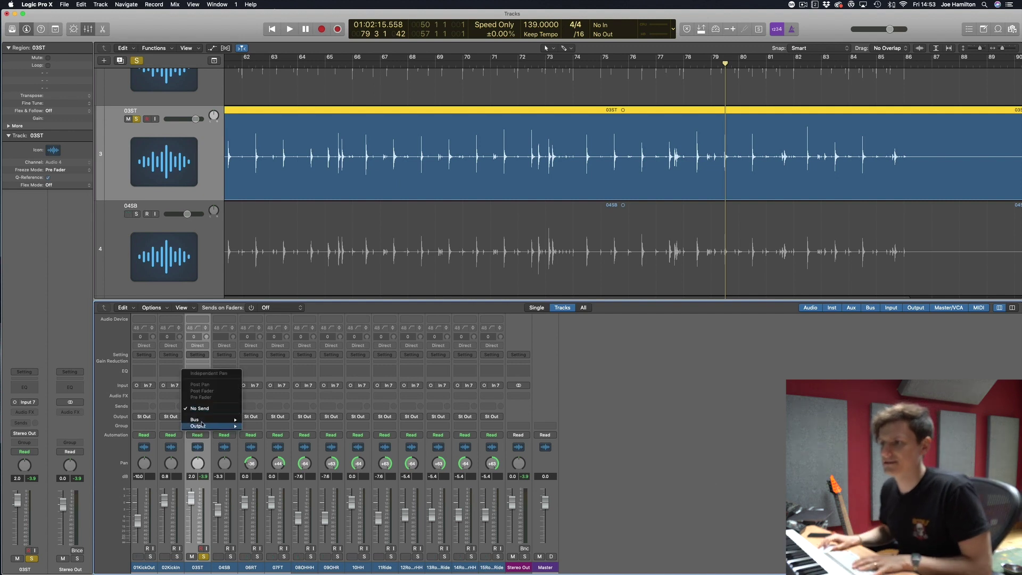
pyautogui.moveTo(225, 421)
pyautogui.click(273, 320)
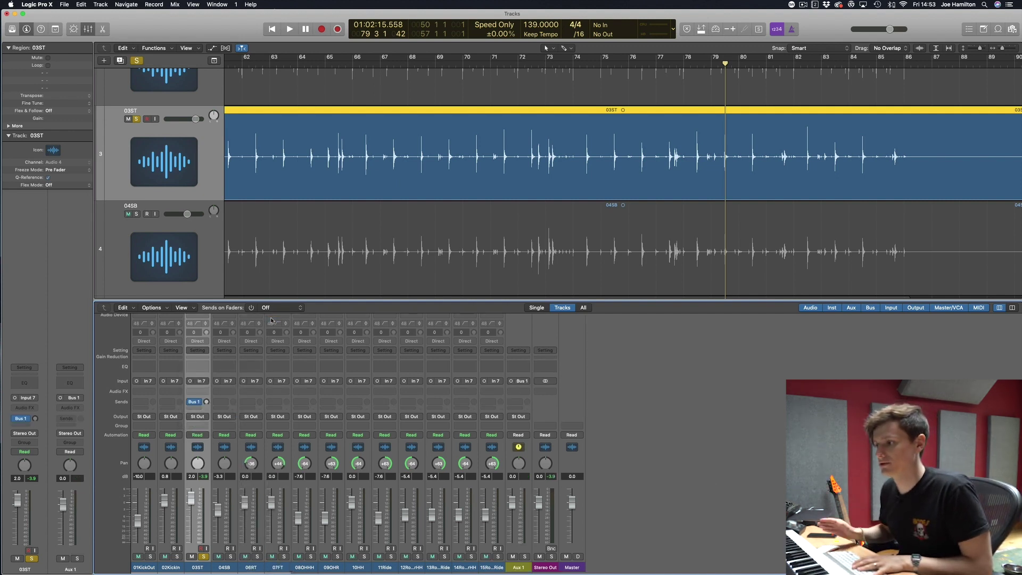
pyautogui.click(516, 392)
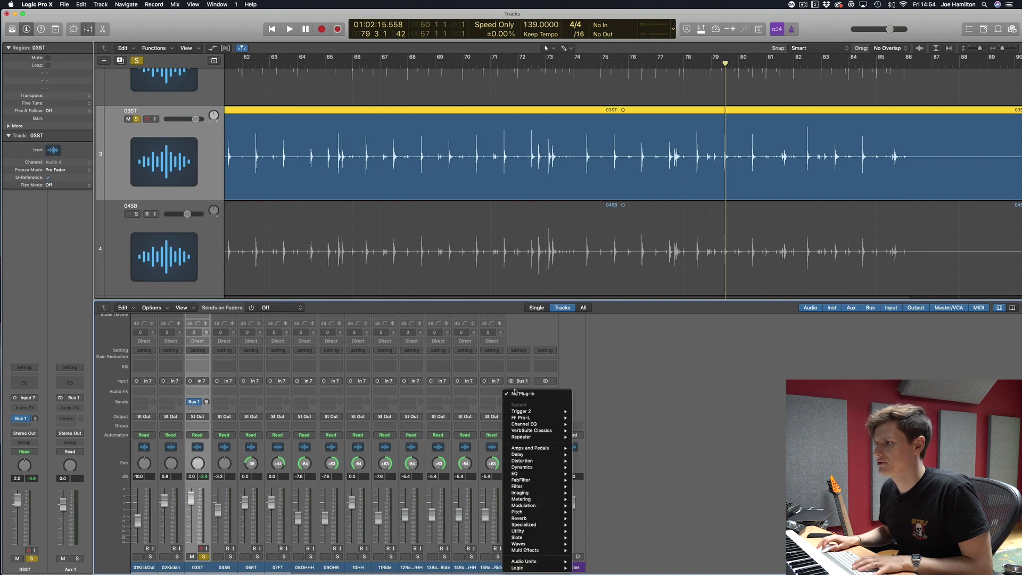
pyautogui.click(586, 411)
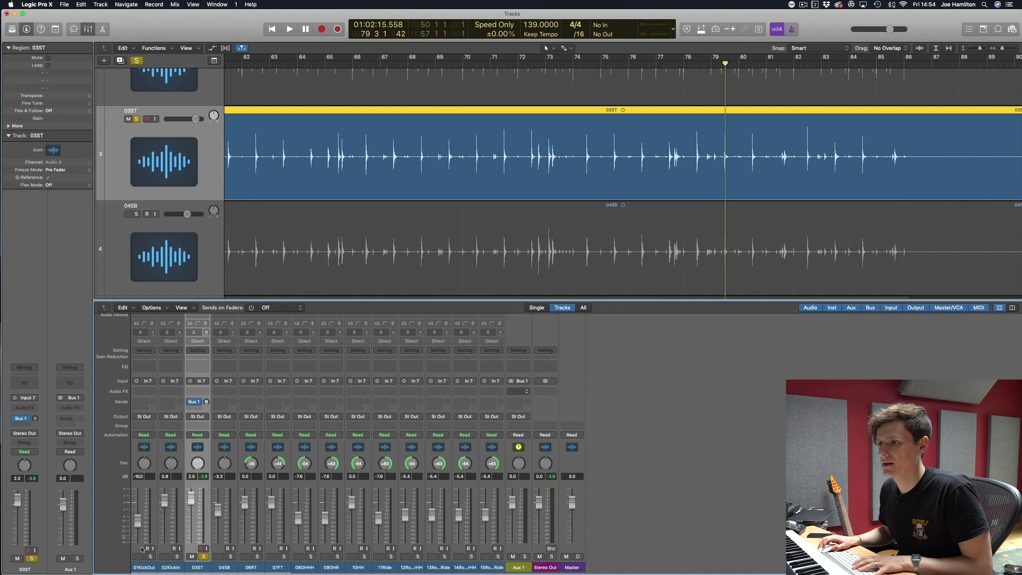
pyautogui.keyDown('alt'); pyautogui.click(207, 402); pyautogui.keyUp('alt')
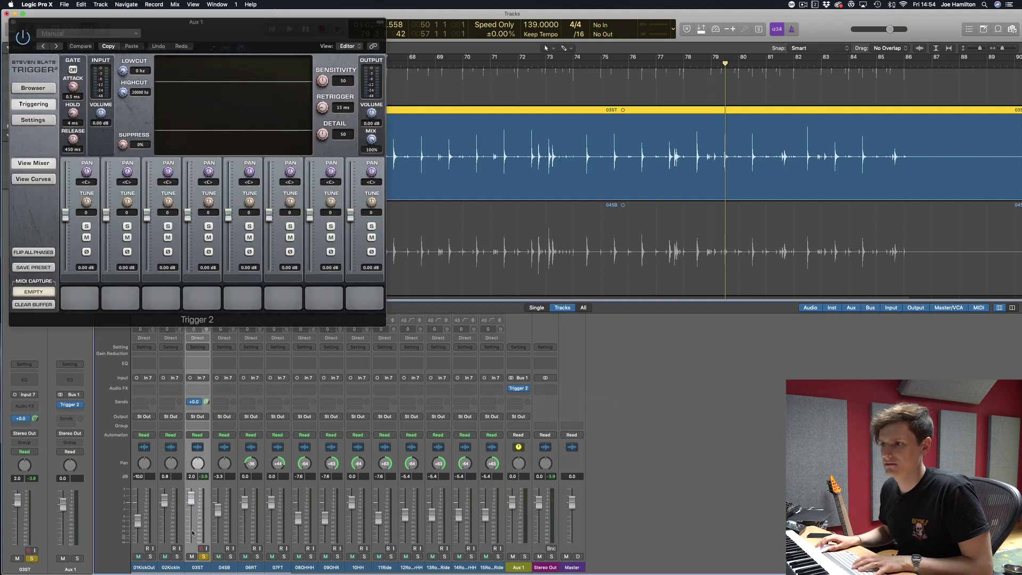
pyautogui.moveTo(198, 463); pyautogui.dragTo(196, 494)
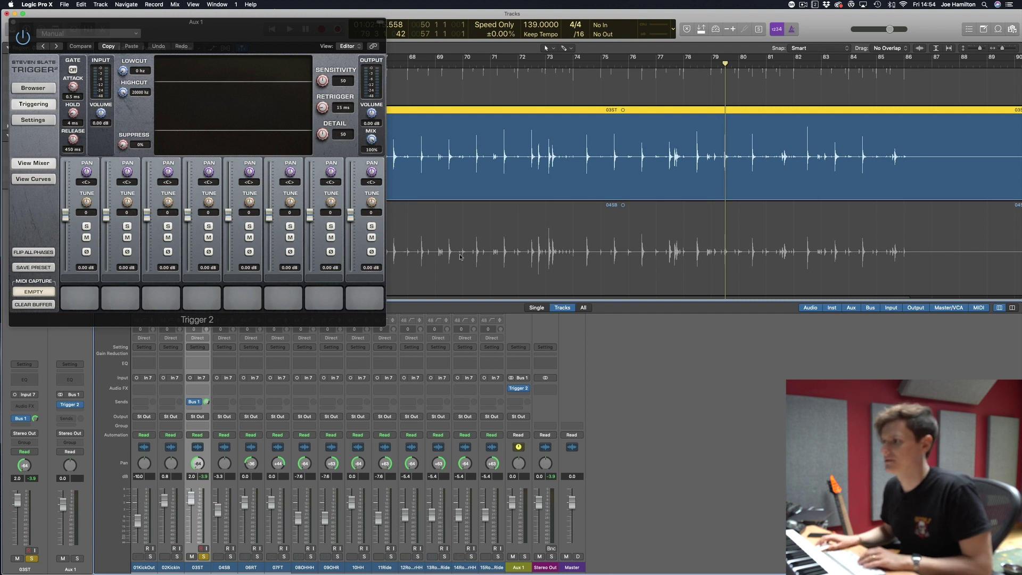
pyautogui.press('space')
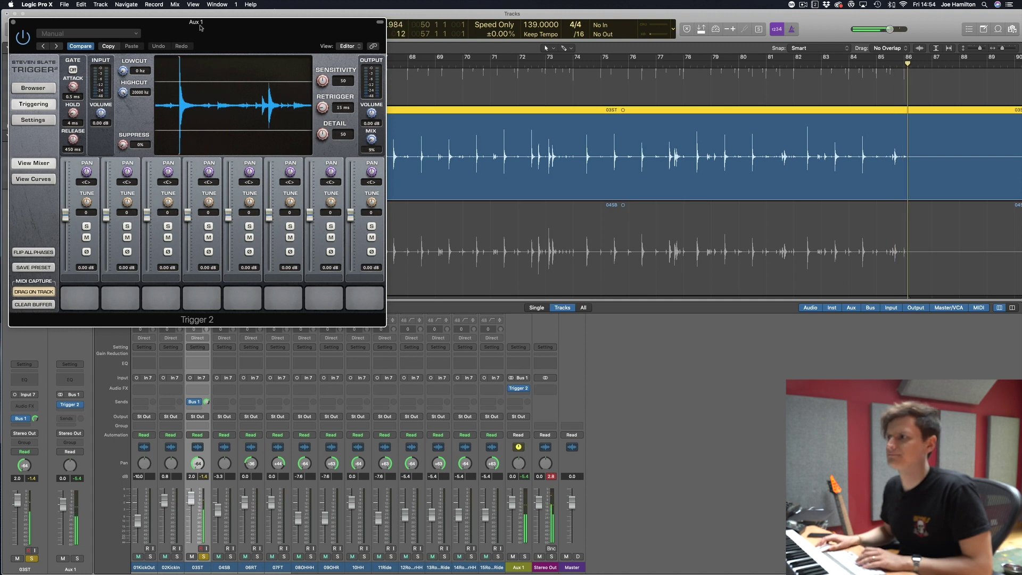
# Step: Add a Bus 1 send at +0.0 on the 02KickIn channel
pyautogui.click(168, 568)
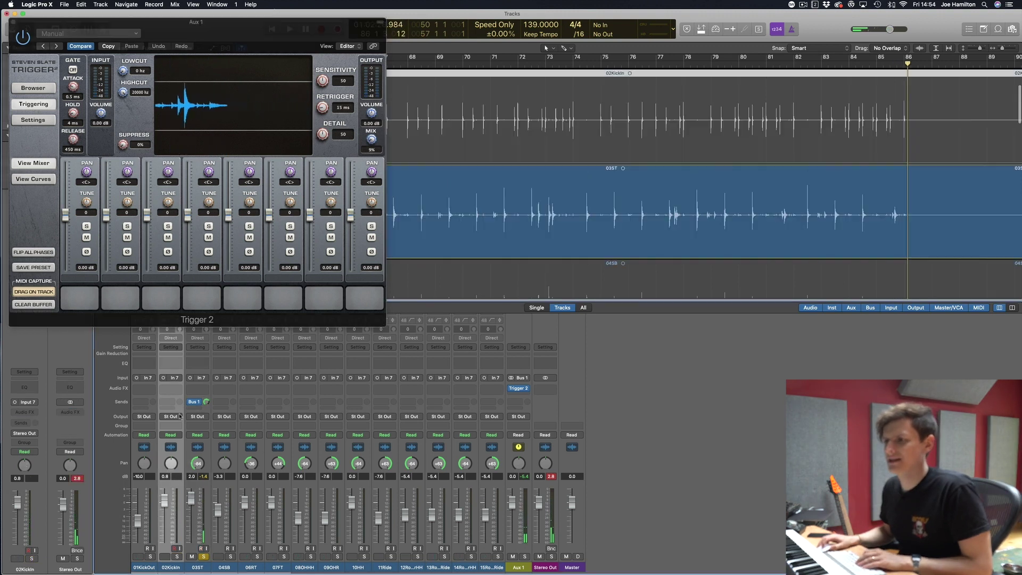
pyautogui.click(169, 404)
pyautogui.moveTo(173, 416)
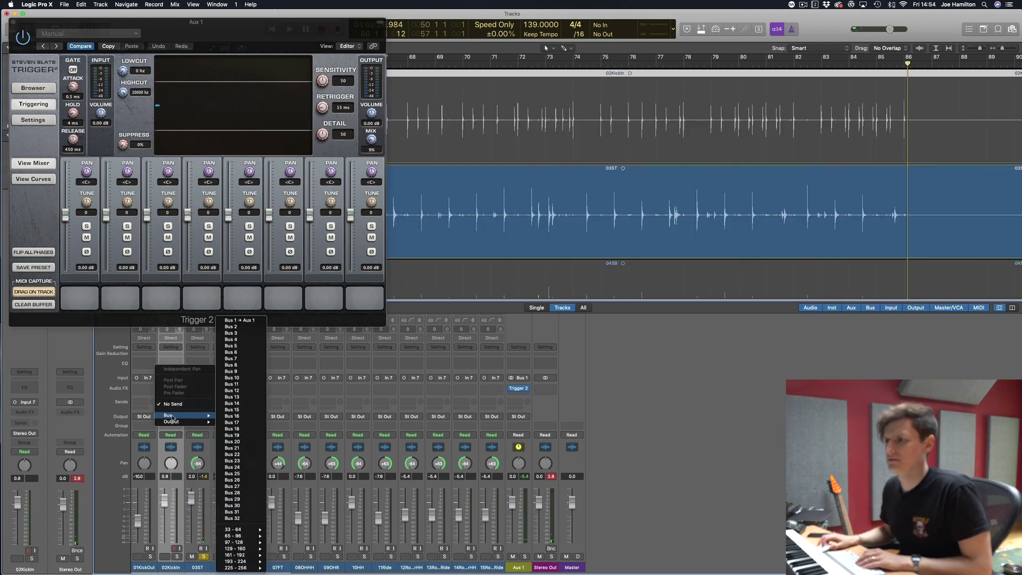
pyautogui.click(238, 320)
pyautogui.keyDown('alt'); pyautogui.click(179, 403); pyautogui.keyUp('alt')
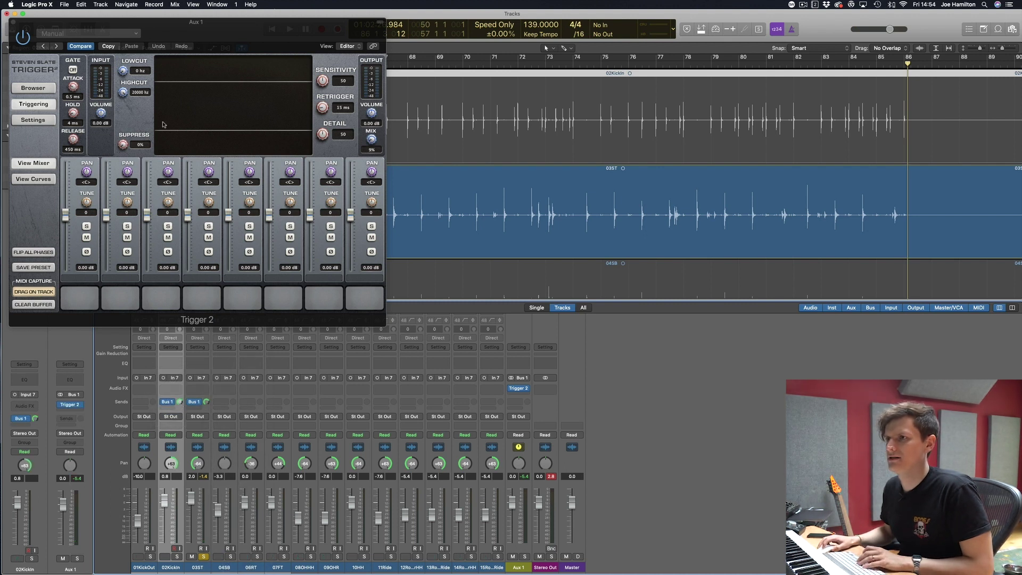
# Step: Solo 02KickIn, play from around bar 72, and raise Aux 1 Trigger 2 suppression to 27%
pyautogui.hscroll(-8, 698, 72)
pyautogui.click(747, 62)
pyautogui.press('s')
pyautogui.press('space')
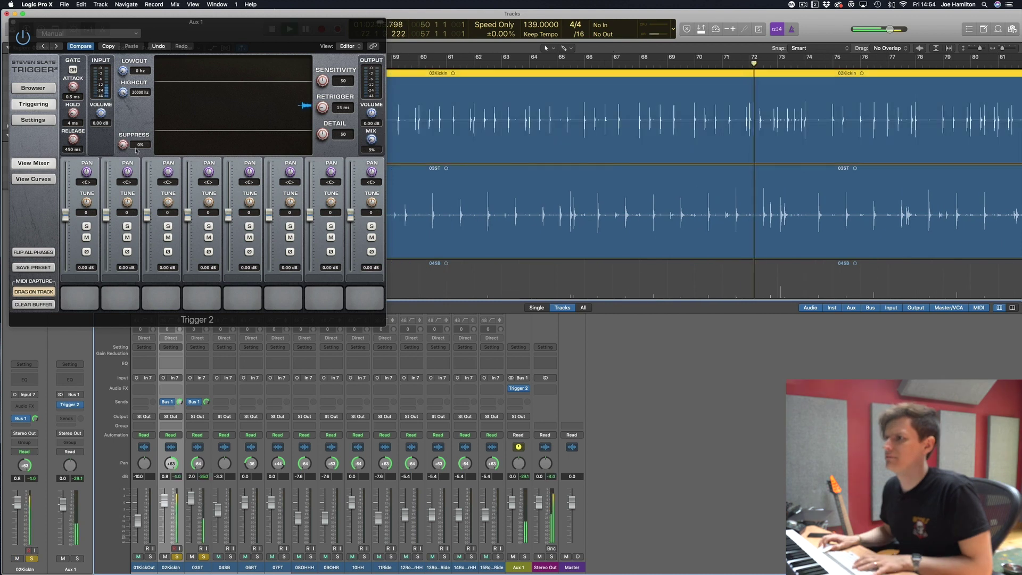
pyautogui.moveTo(123, 144); pyautogui.dragTo(123, 120)
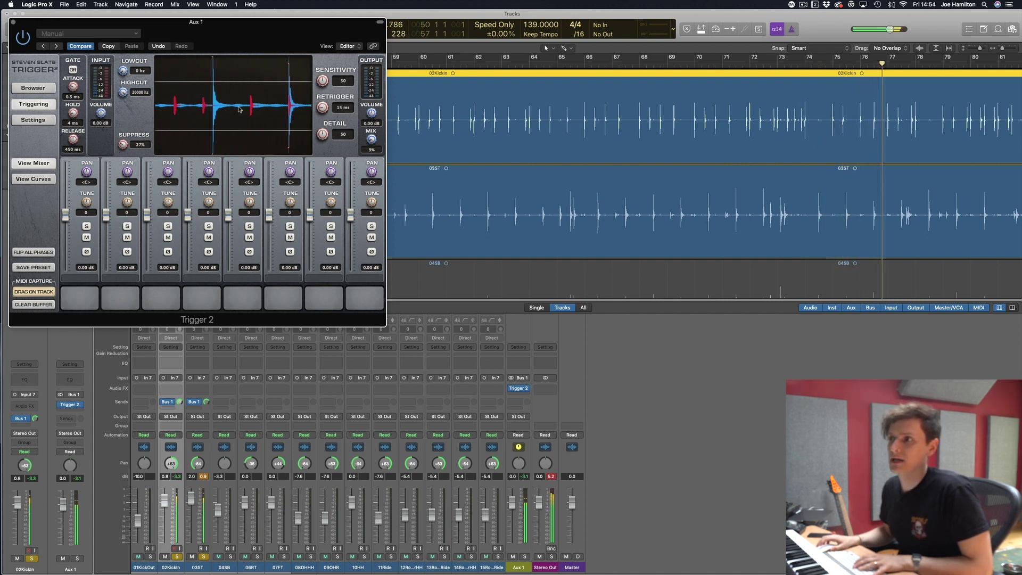
# Step: Cycle bars 50–57, lower detail to 5, and nudge sensitivity up
pyautogui.press('c')
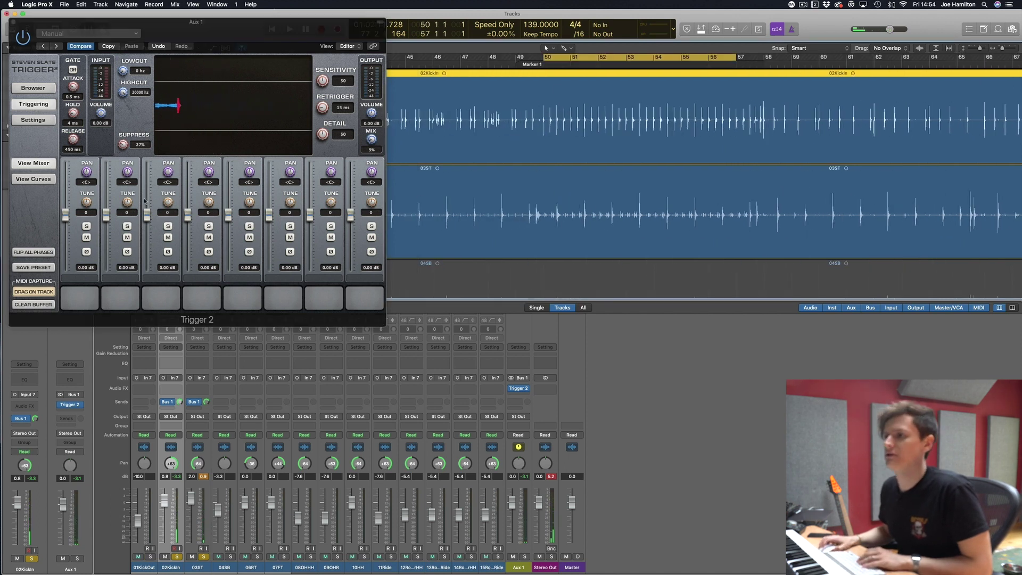
pyautogui.moveTo(322, 134); pyautogui.dragTo(324, 177)
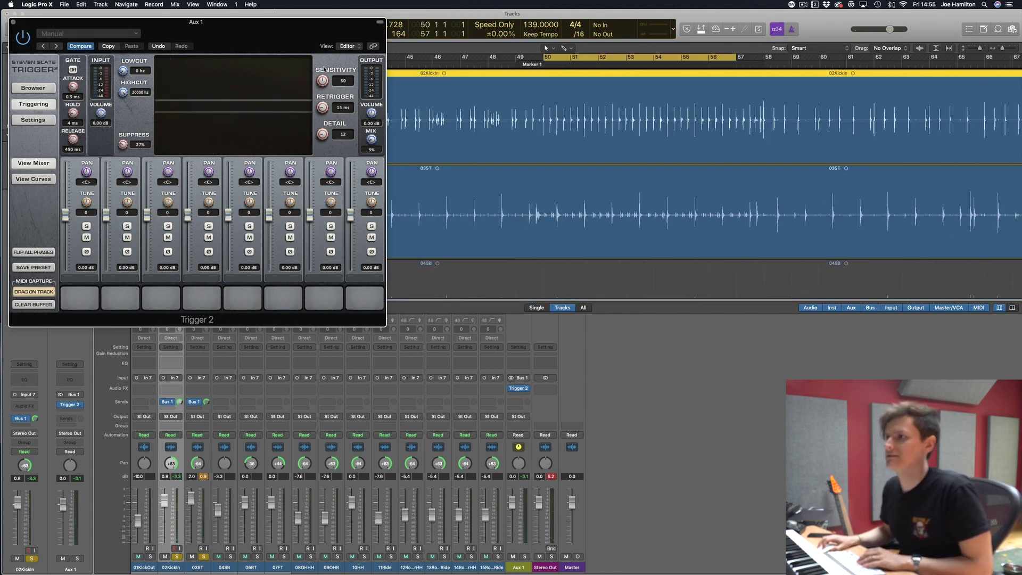
pyautogui.press('space')
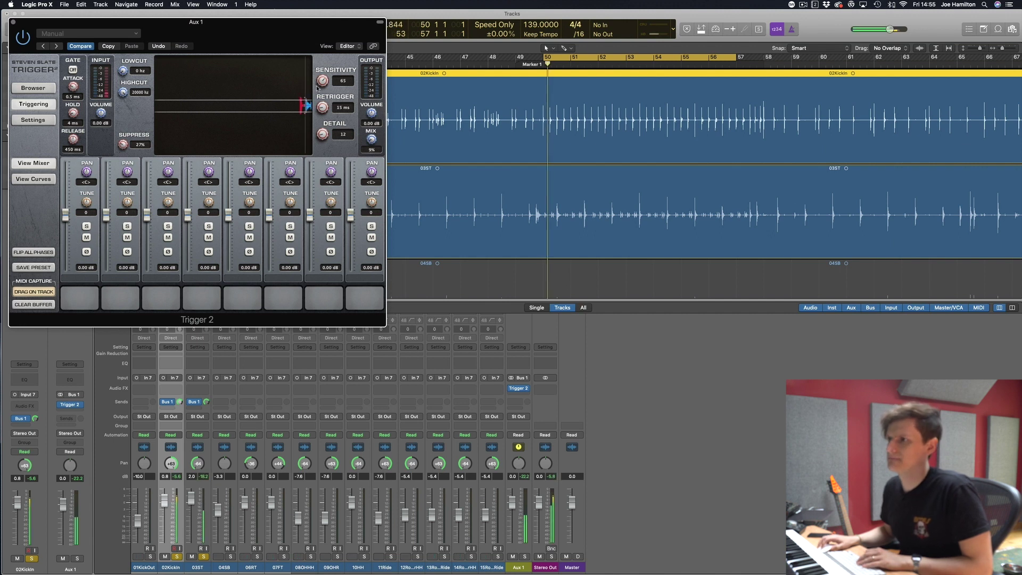
pyautogui.moveTo(322, 131); pyautogui.dragTo(321, 143)
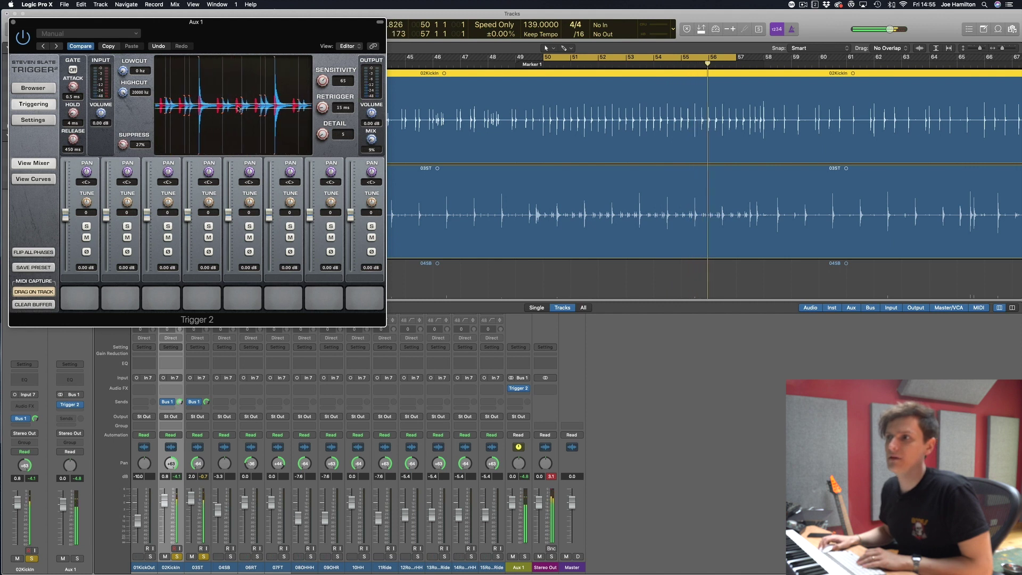
pyautogui.moveTo(323, 77); pyautogui.dragTo(323, 72)
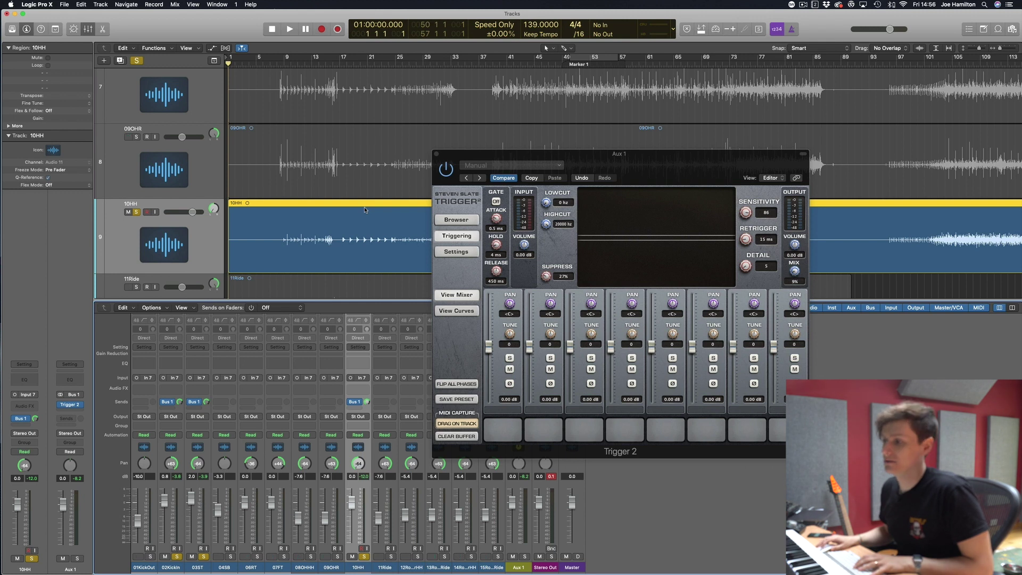
# Step: Clear Trigger 2's MIDI buffer and play the drums from bar 8 to about bar 17 to recapture snare hits
pyautogui.click(442, 437)
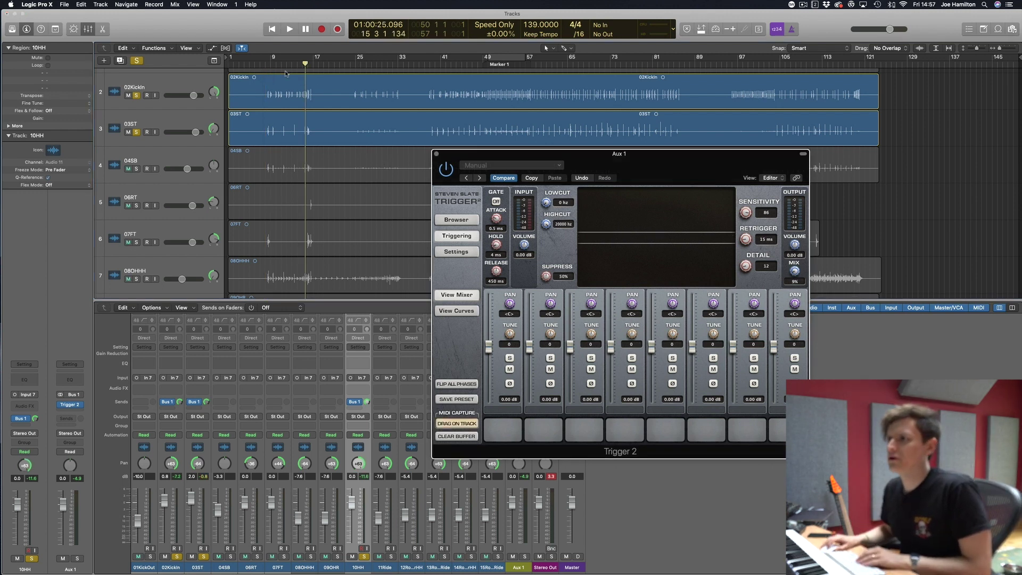
pyautogui.click(266, 66)
pyautogui.press('super+Right')
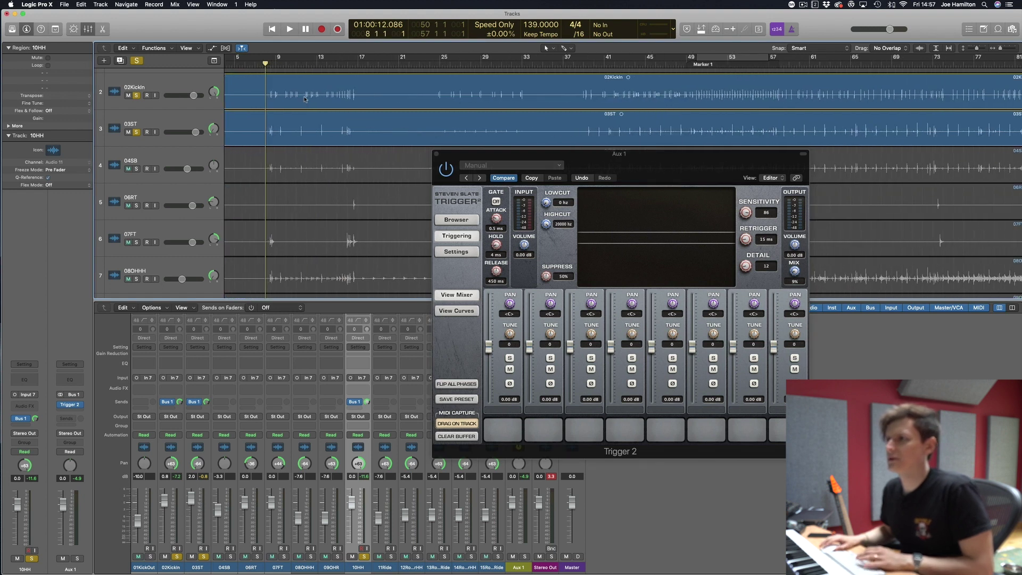
pyautogui.click(467, 436)
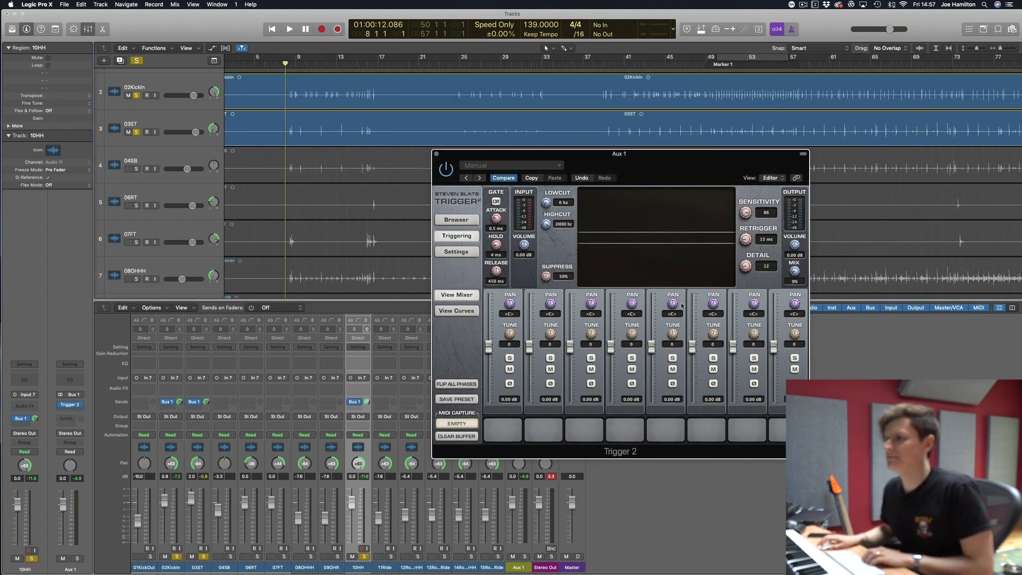
pyautogui.press('space')
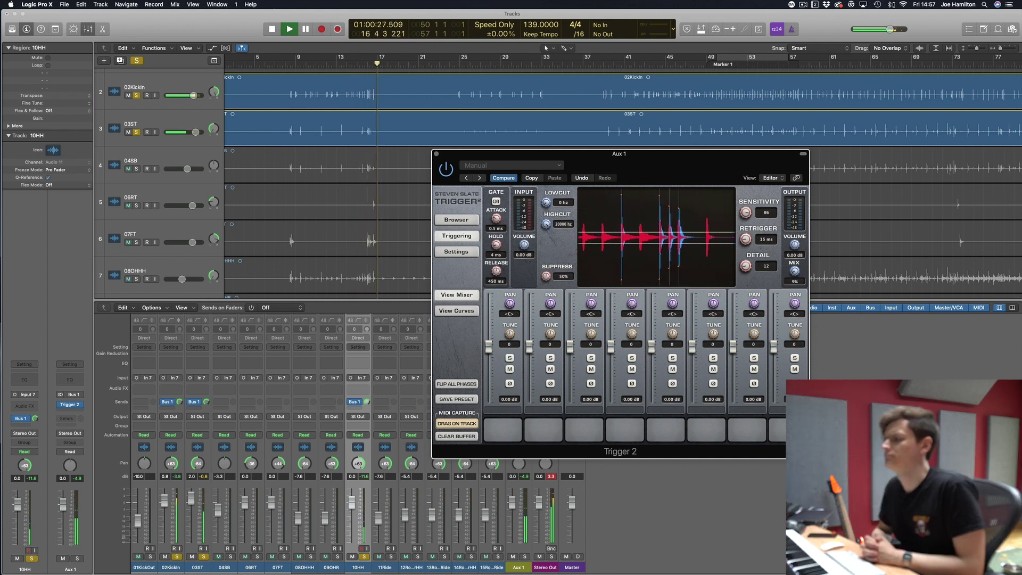
pyautogui.press('space')
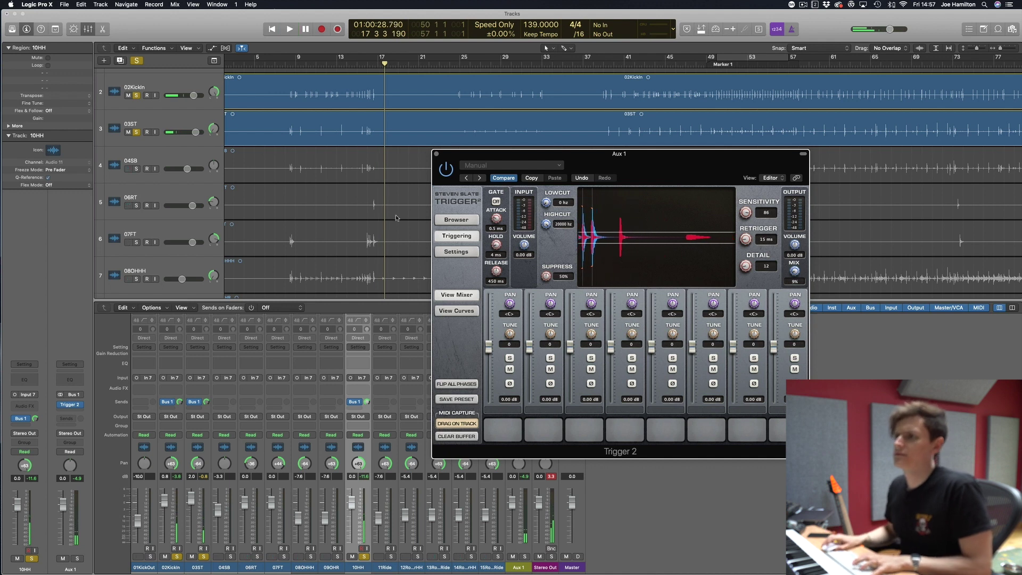
# Step: Add a Software Instrument track, Inst 1, and move it directly below 03ST
pyautogui.click(106, 61)
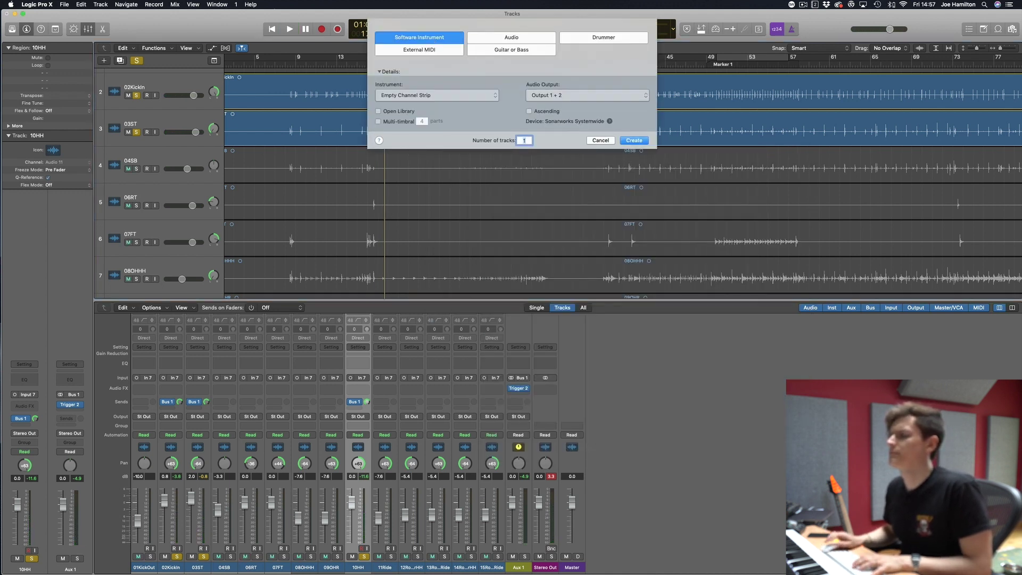
pyautogui.press('Return')
pyautogui.press('super+Left')
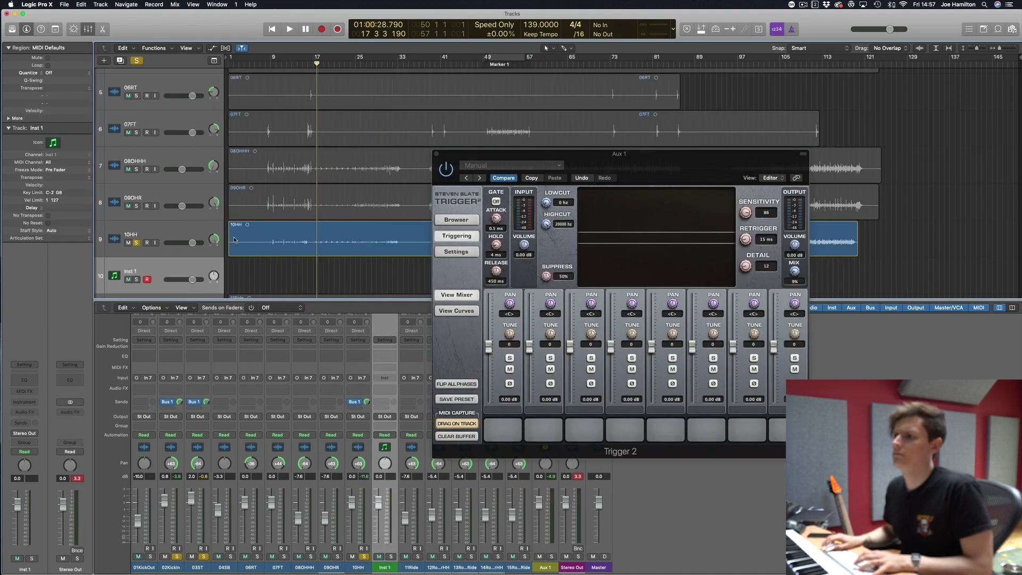
pyautogui.moveTo(178, 264); pyautogui.dragTo(176, 184)
pyautogui.press('super+Right')
pyautogui.press('super+Right')
pyautogui.press('super+Right')
pyautogui.hscroll(-5, 405, 88)
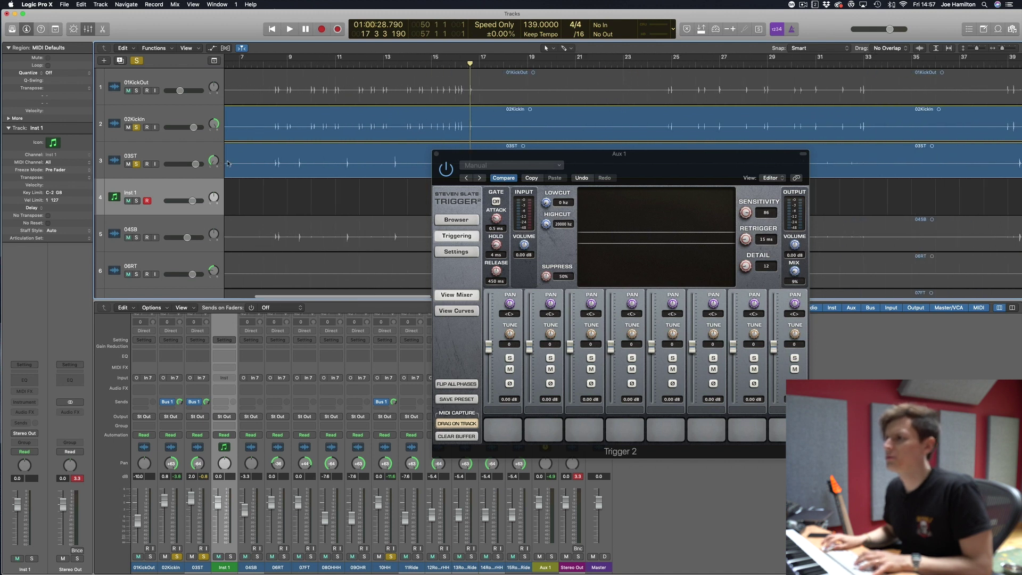
# Step: Drop Trigger 2's captured MIDI onto Inst 1 at bar 8, keeping the project tempo, then close Trigger 2
pyautogui.click(392, 65)
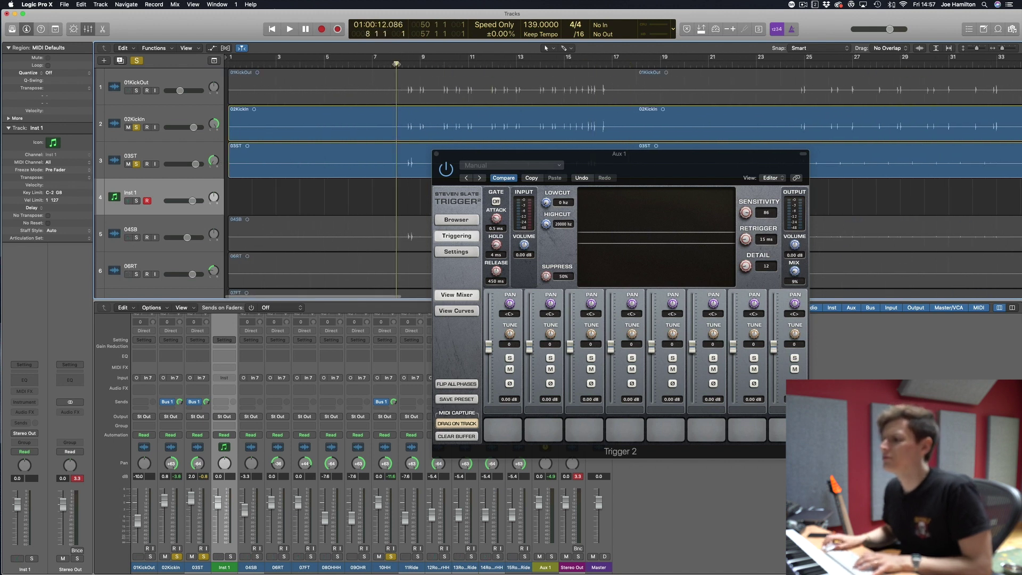
pyautogui.moveTo(611, 181); pyautogui.dragTo(796, 193)
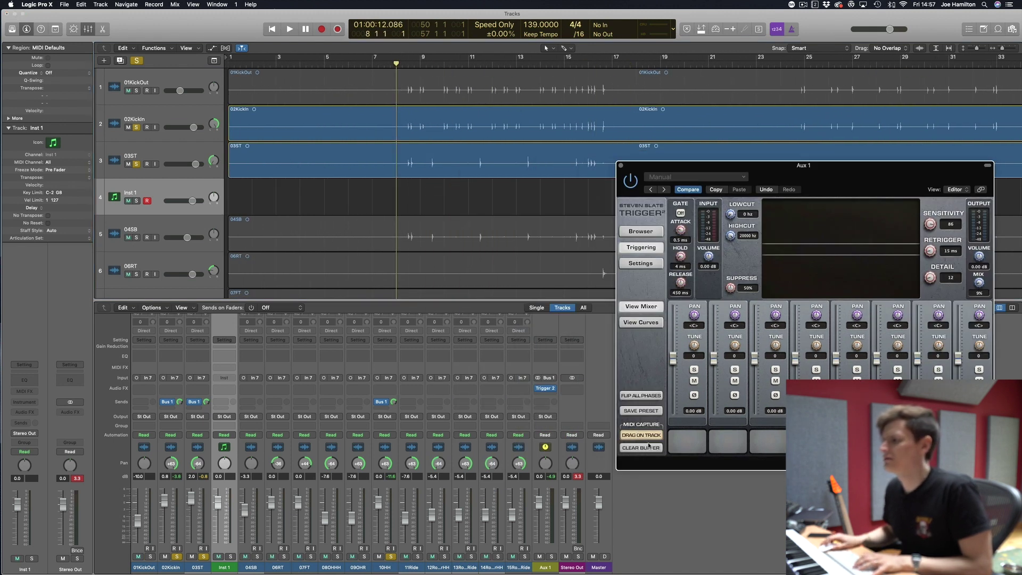
pyautogui.moveTo(427, 202); pyautogui.dragTo(399, 203)
pyautogui.click(580, 200)
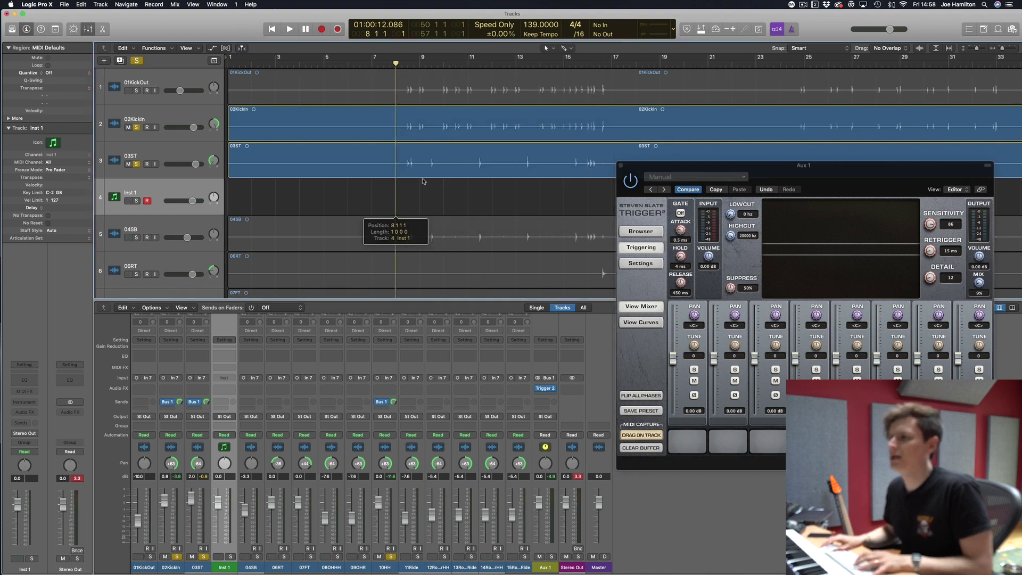
pyautogui.click(620, 166)
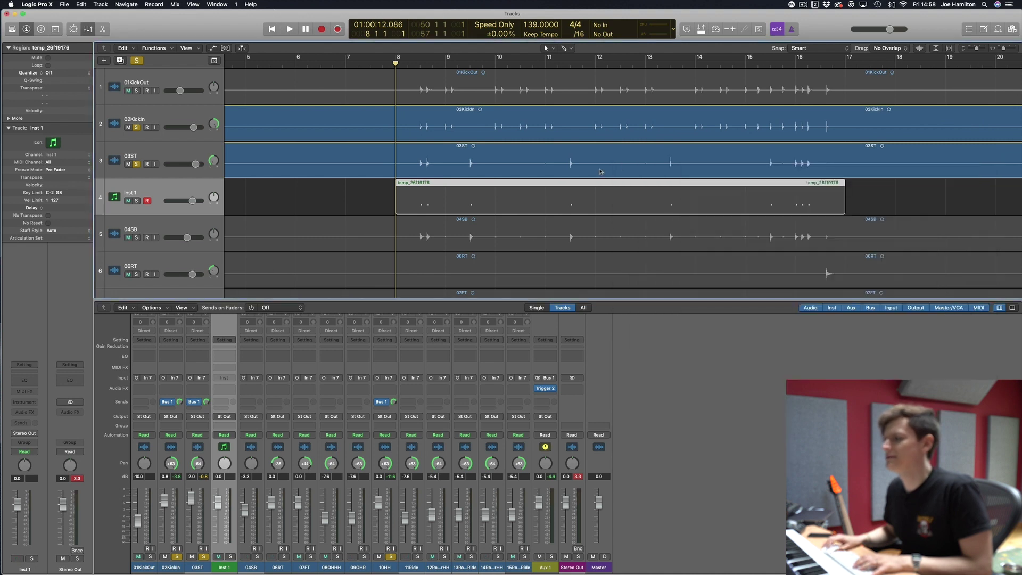
# Step: Unsolo 03ST and 02KickIn and remove their Bus 1 sends
pyautogui.click(136, 201)
pyautogui.click(137, 165)
pyautogui.click(137, 127)
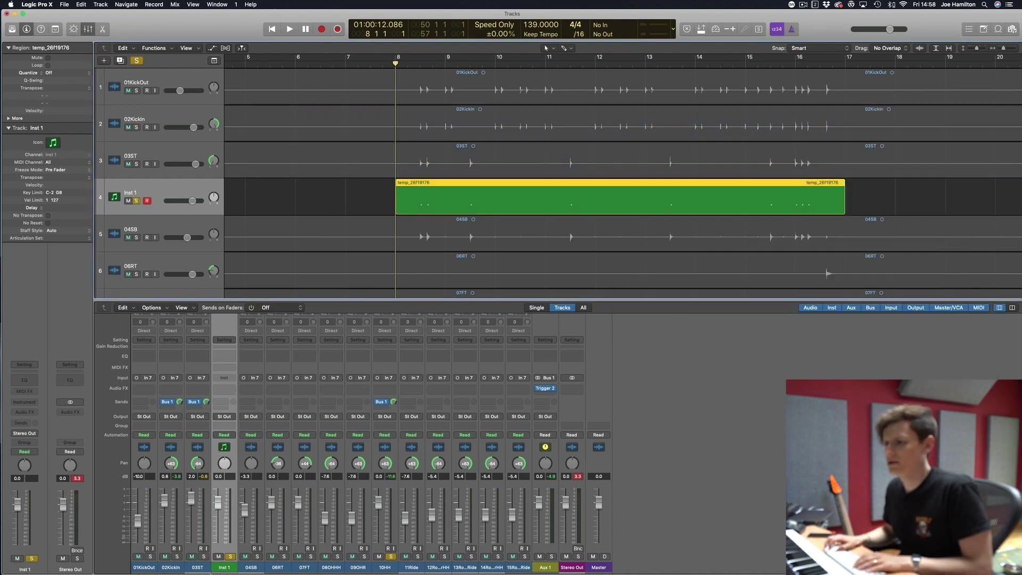
pyautogui.moveTo(203, 567); pyautogui.dragTo(169, 567)
pyautogui.click(172, 402)
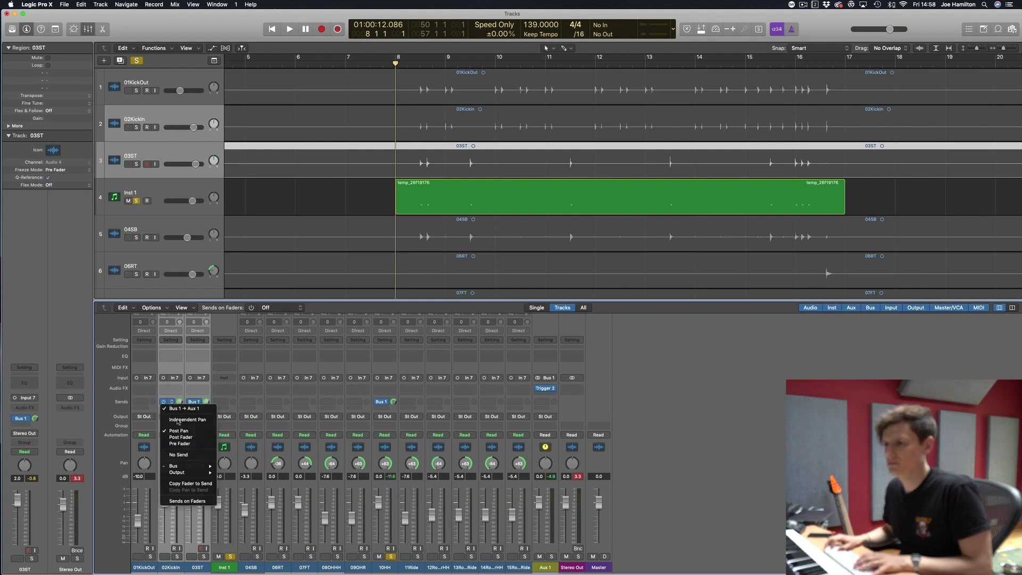
pyautogui.click(179, 455)
pyautogui.click(174, 403)
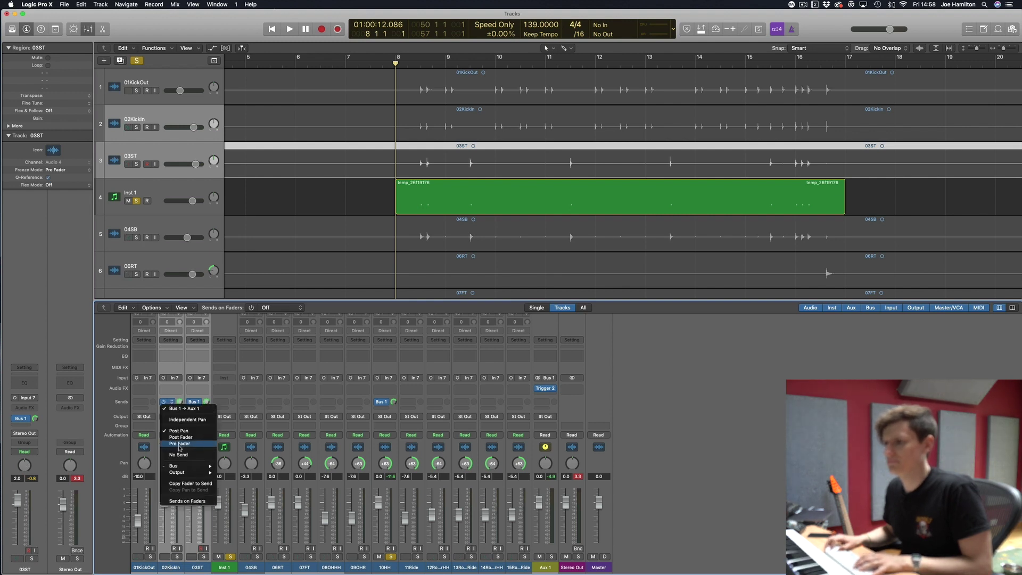
pyautogui.click(179, 456)
# Step: Unsolo 10HH and Inst 1, then delete the Aux 1 trigger channel
pyautogui.click(391, 557)
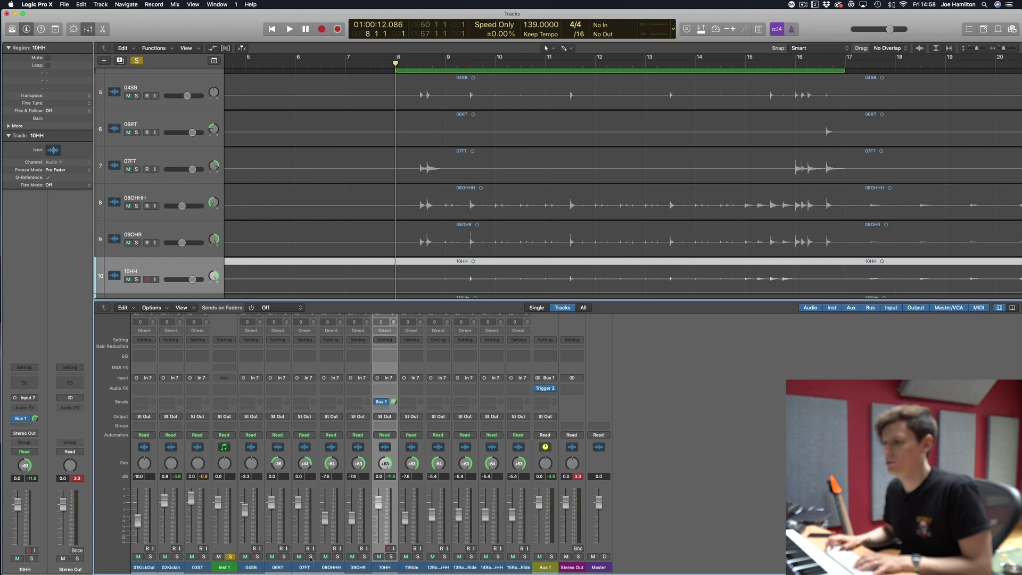
pyautogui.click(229, 557)
pyautogui.click(546, 568)
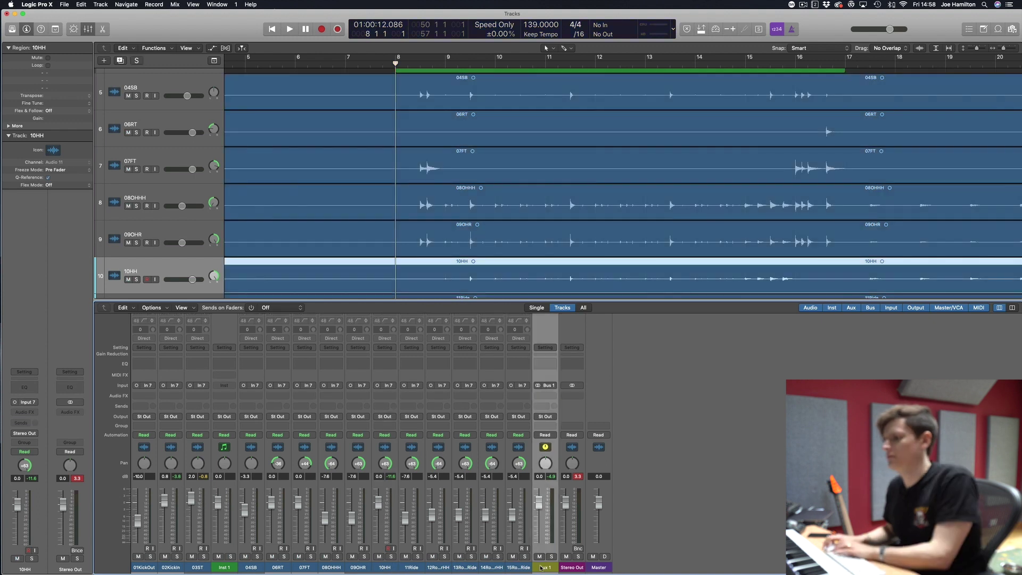
pyautogui.press('BackSpace')
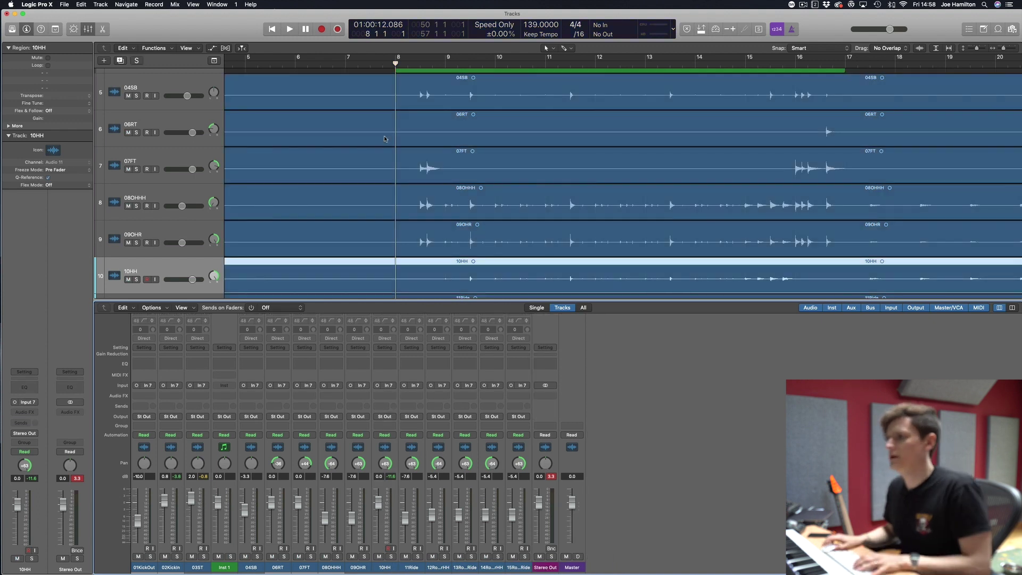
pyautogui.scroll(5, 440, 209)
# Step: Align the temp_26f19176 region with the 03ST snare hit at bar 8 beat 3, then view it in the Piano Roll
pyautogui.click(422, 63)
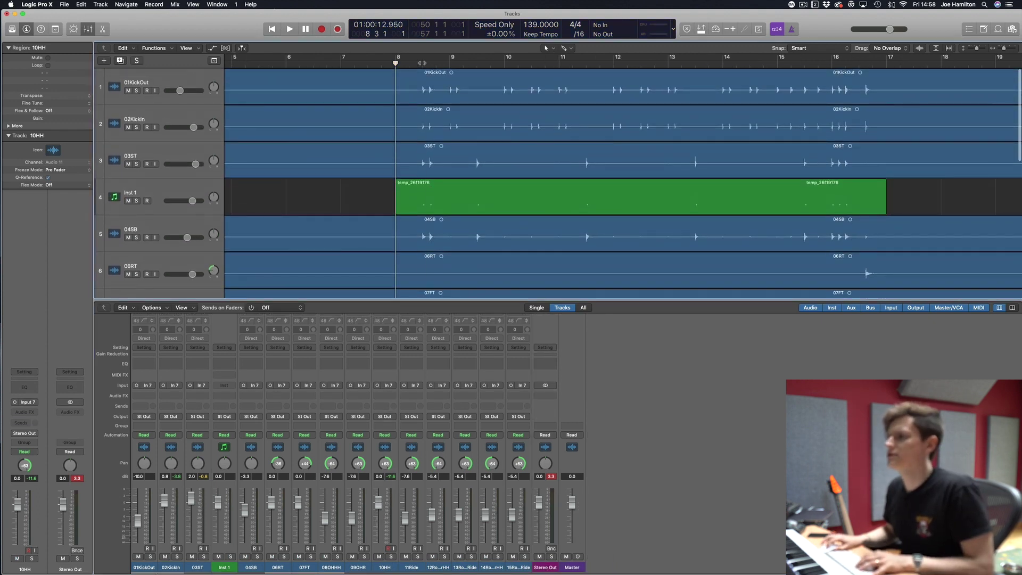
pyautogui.press('super+Right')
pyautogui.press('super+Right')
pyautogui.press('super+Right')
pyautogui.press('super+Right')
pyautogui.scroll(10, 425, 95)
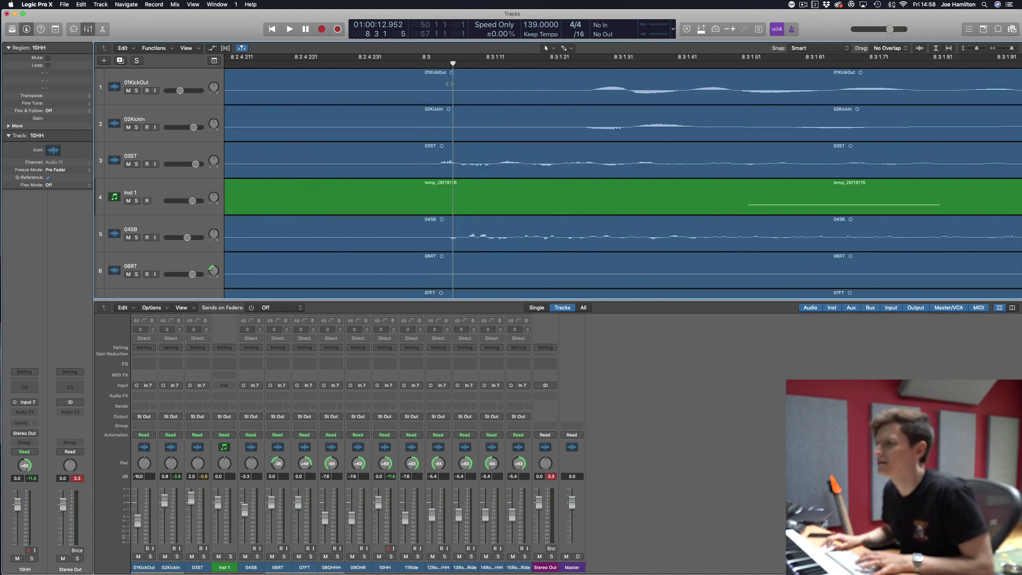
pyautogui.scroll(5, 438, 96)
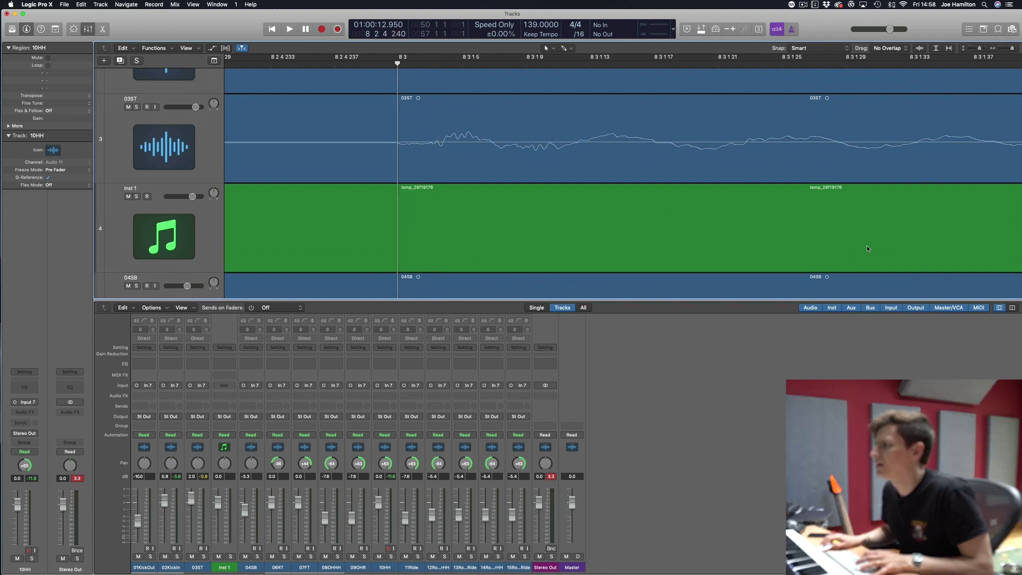
pyautogui.moveTo(868, 248); pyautogui.dragTo(655, 220)
pyautogui.scroll(-4, 768, 210)
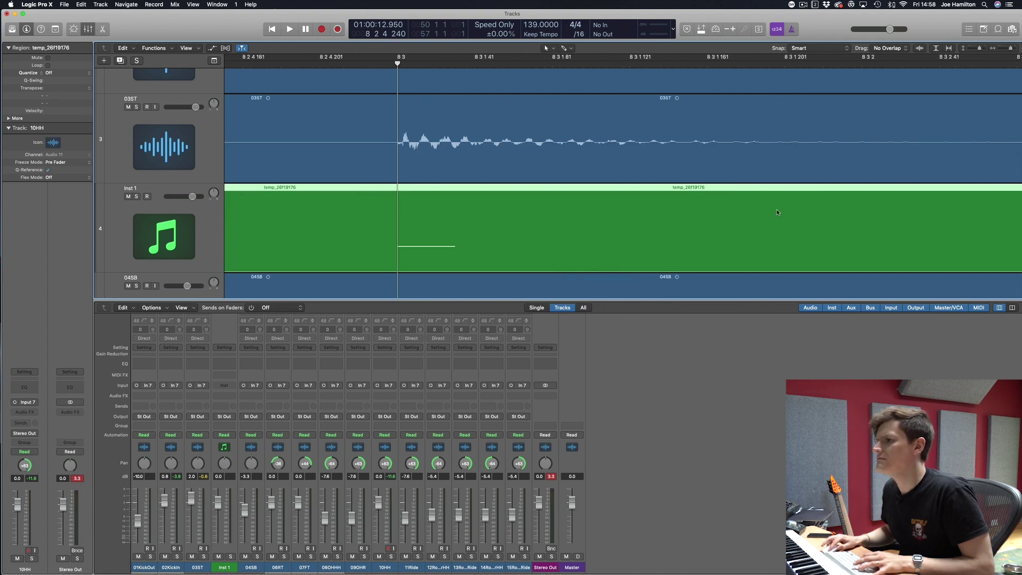
pyautogui.doubleClick(768, 210)
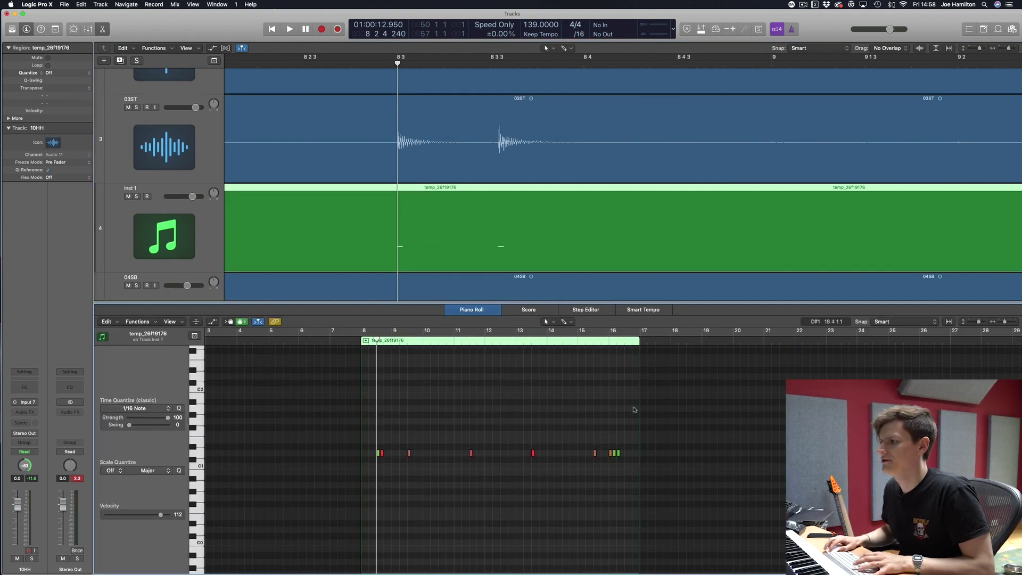
pyautogui.click(363, 343)
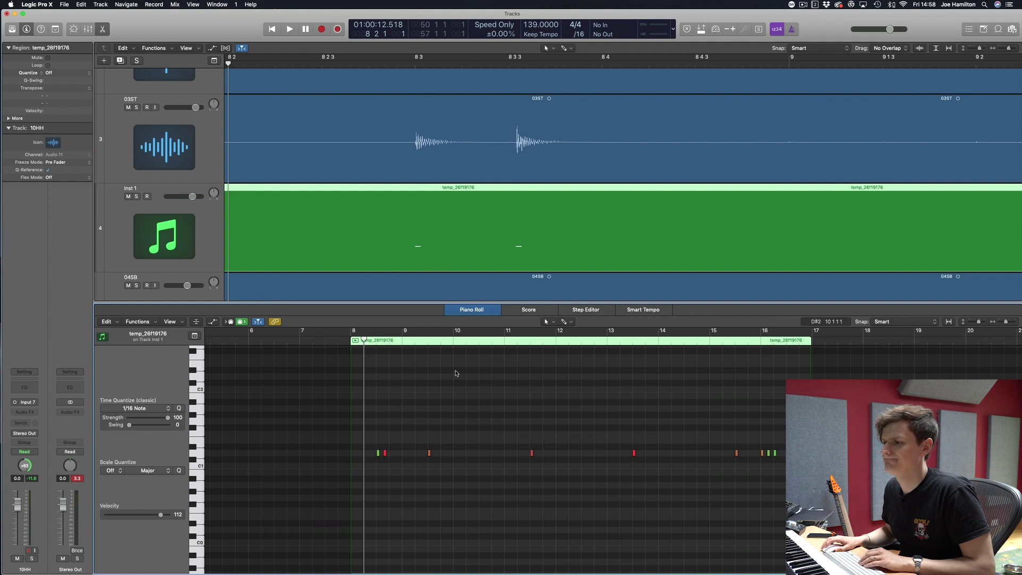
pyautogui.press('space')
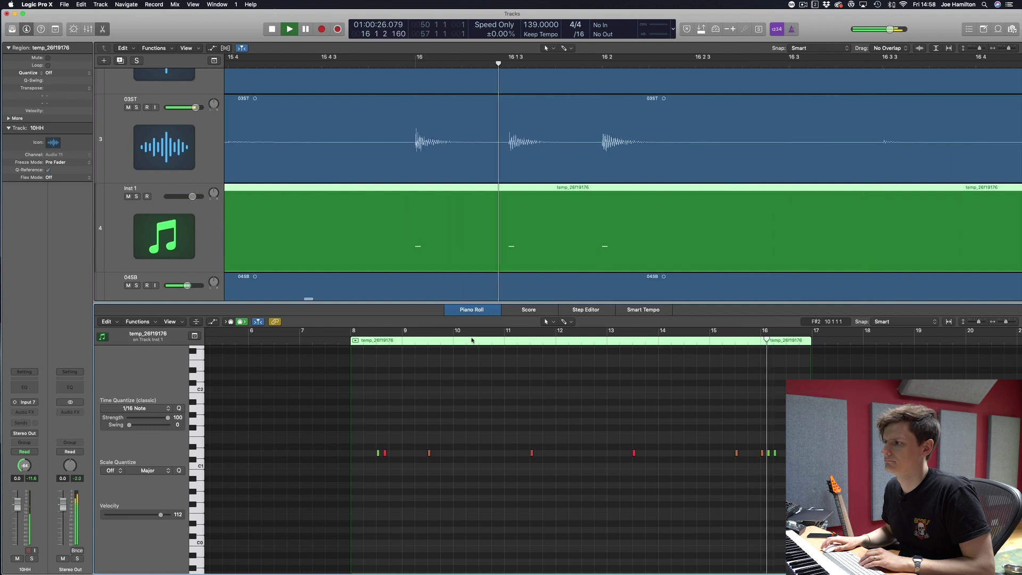
pyautogui.press('space')
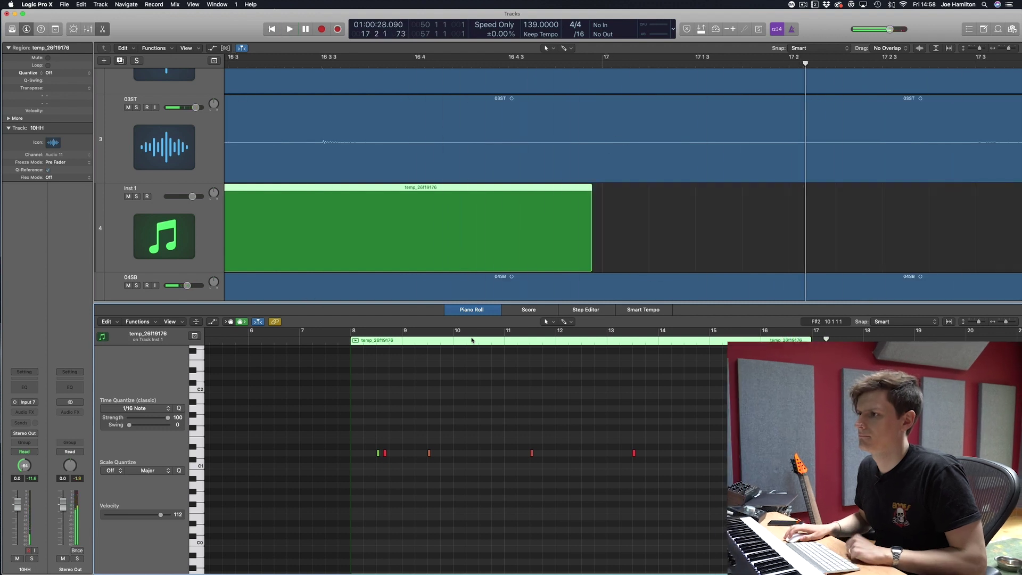